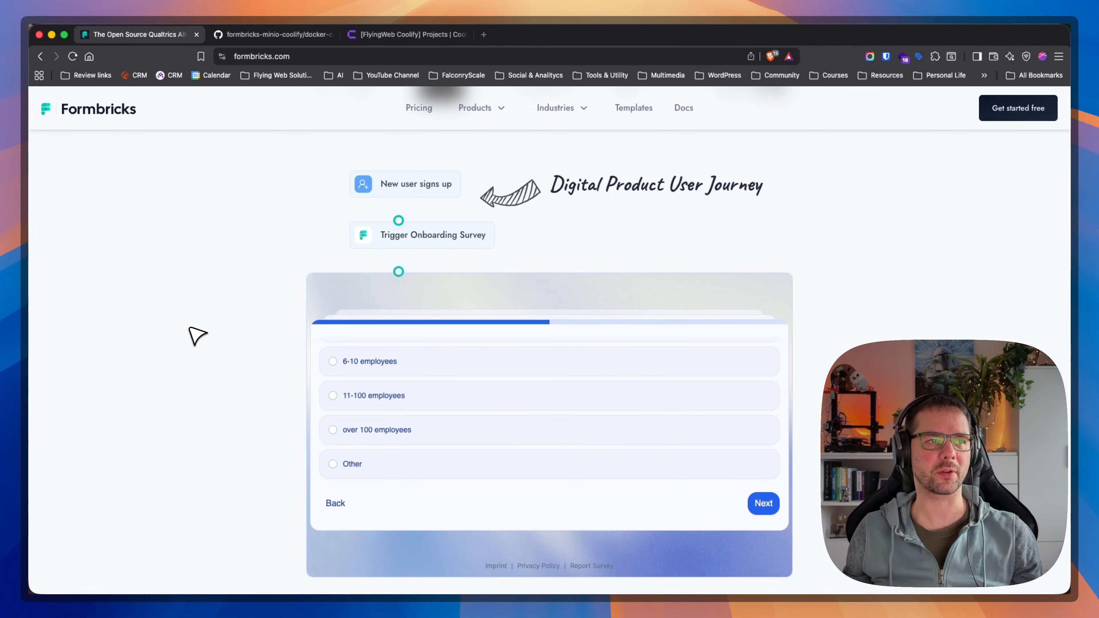
scroll(187, 324, up, 5)
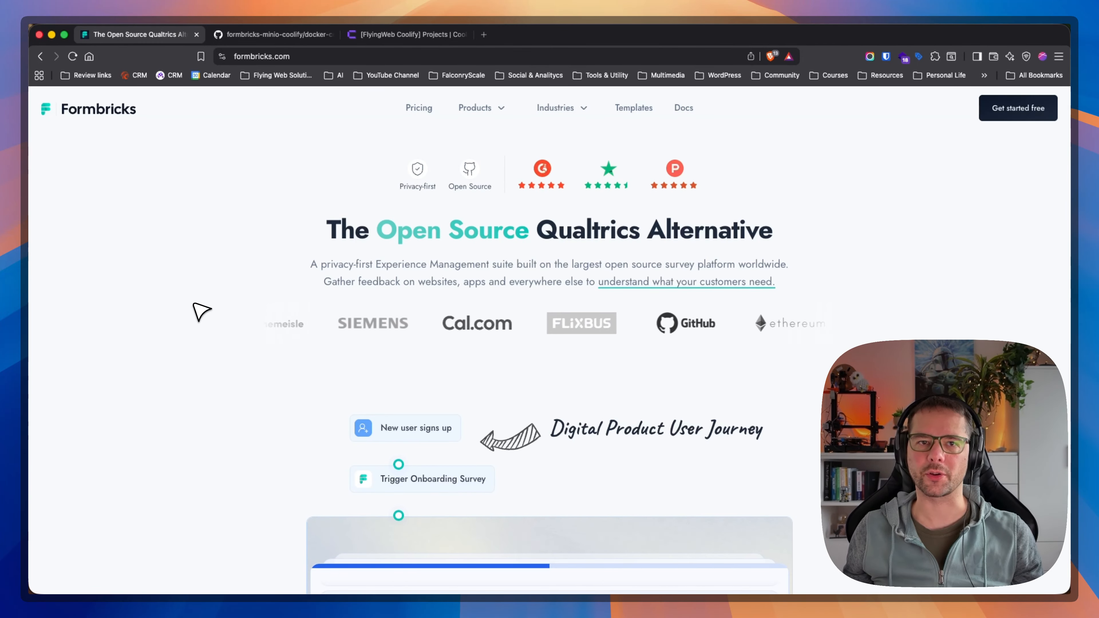
scroll(199, 312, down, 10)
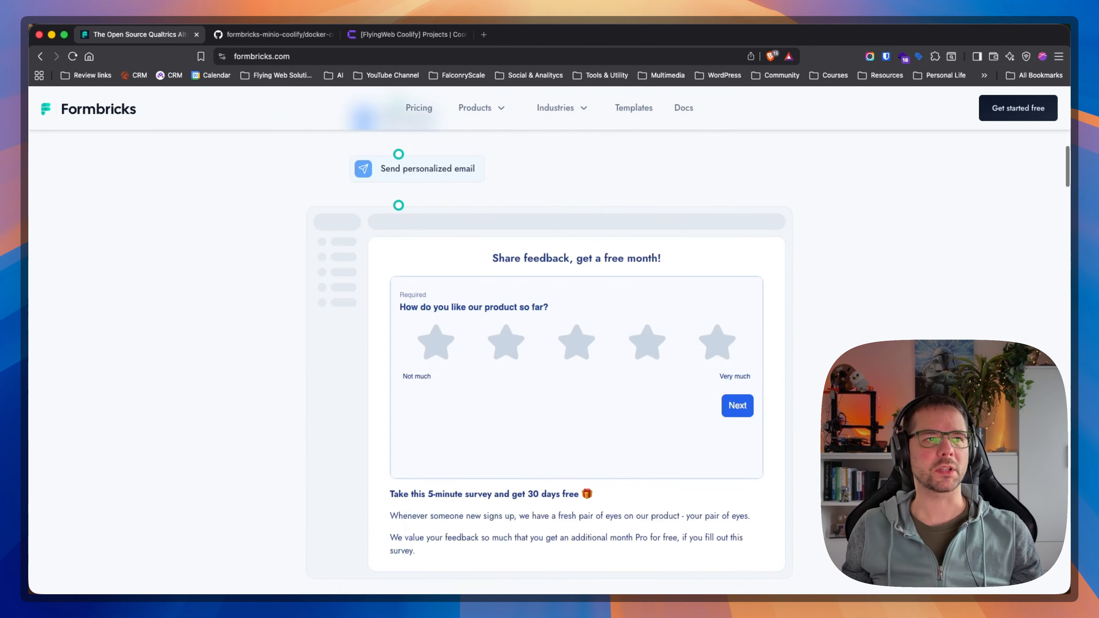
scroll(198, 312, up, 10)
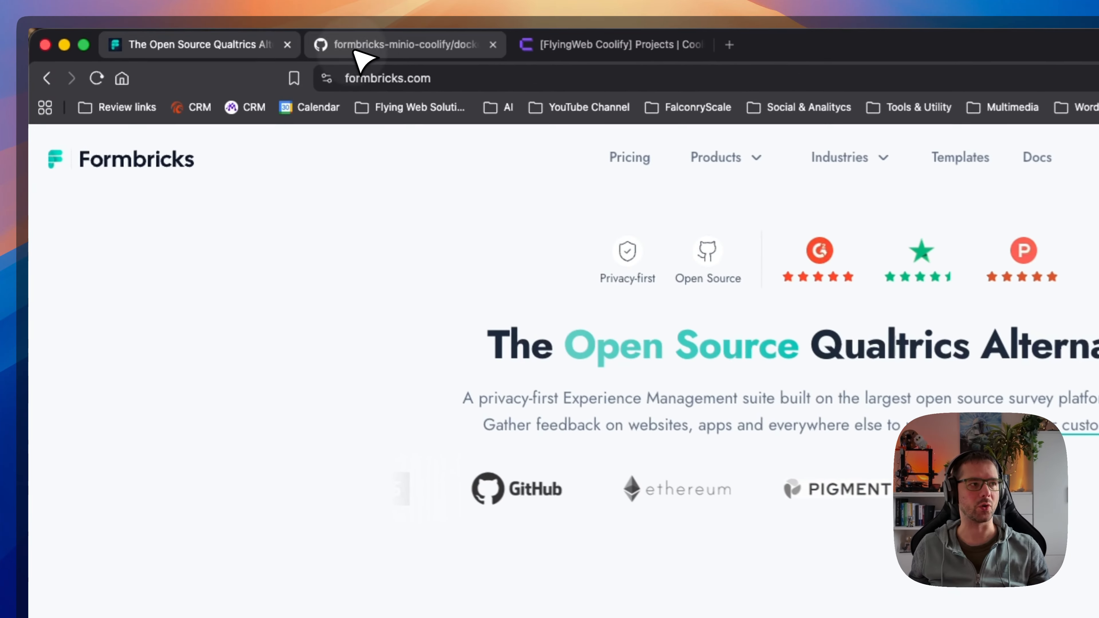
Open docker-compose.yaml from the formbricks-minio-coolify repository on GitHub and review its service and environment variable definitions.
click(241, 37)
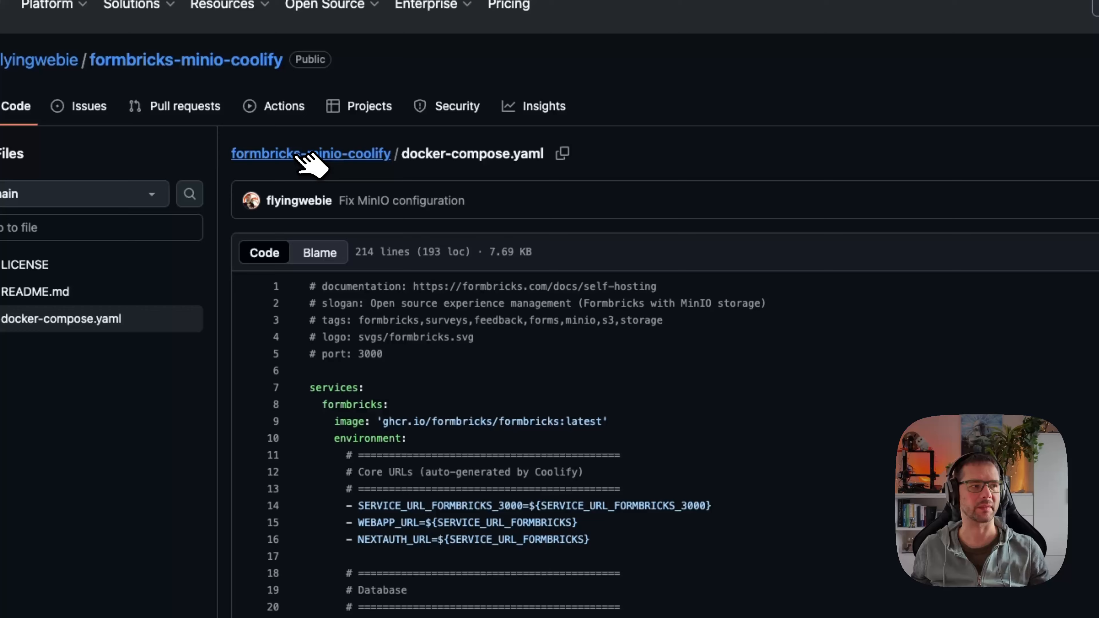
click(391, 184)
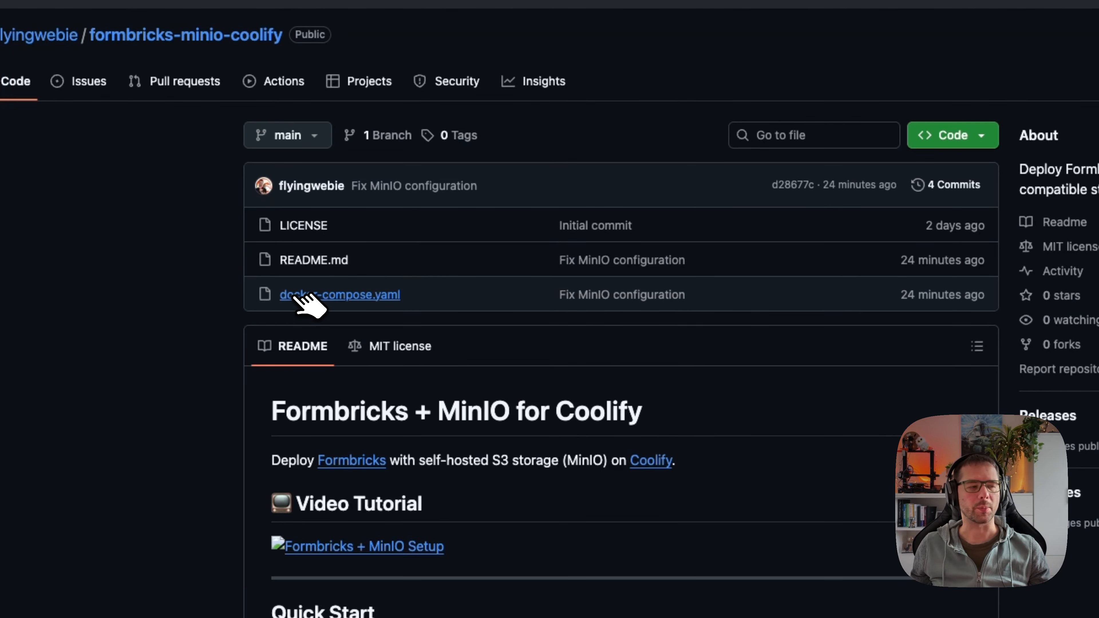
click(297, 295)
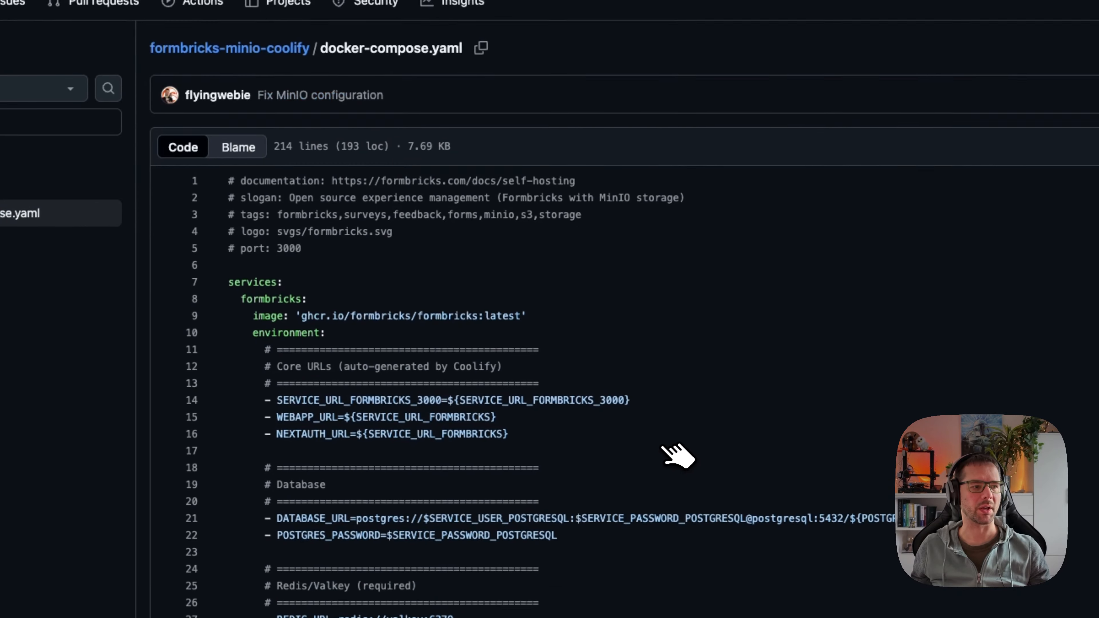
scroll(661, 446, down, 2)
scroll(558, 385, down, 15)
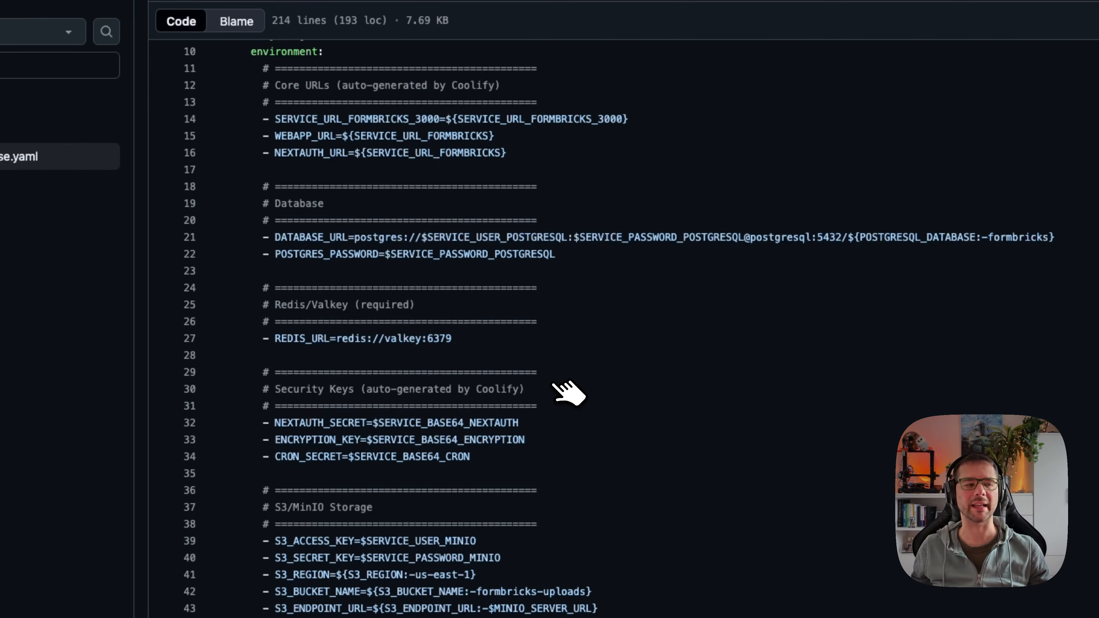
scroll(558, 388, down, 7)
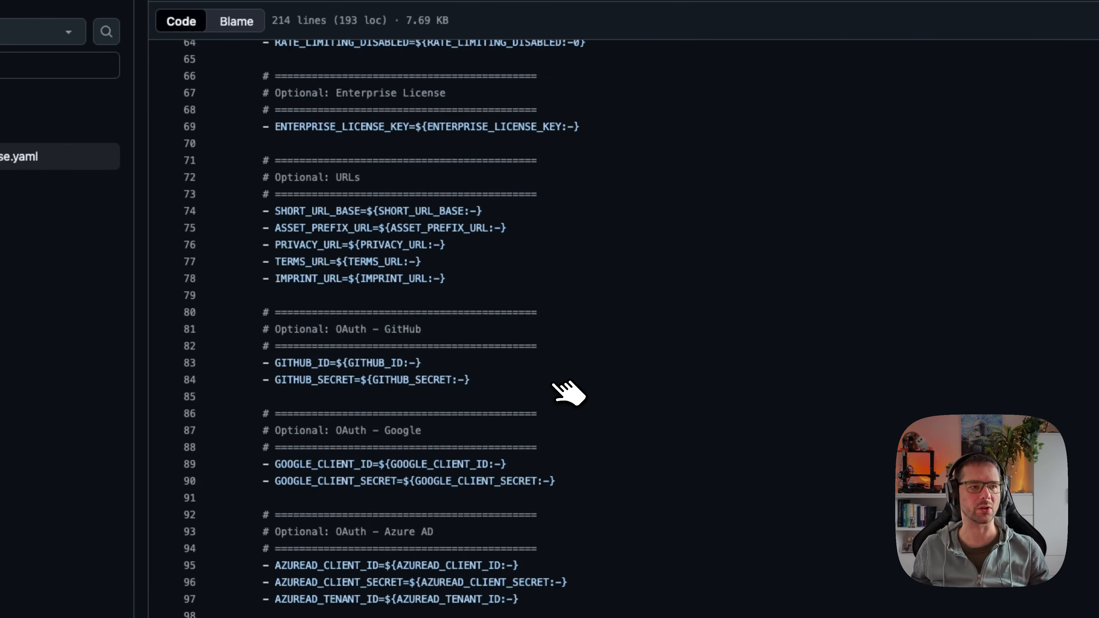
scroll(564, 389, up, 20)
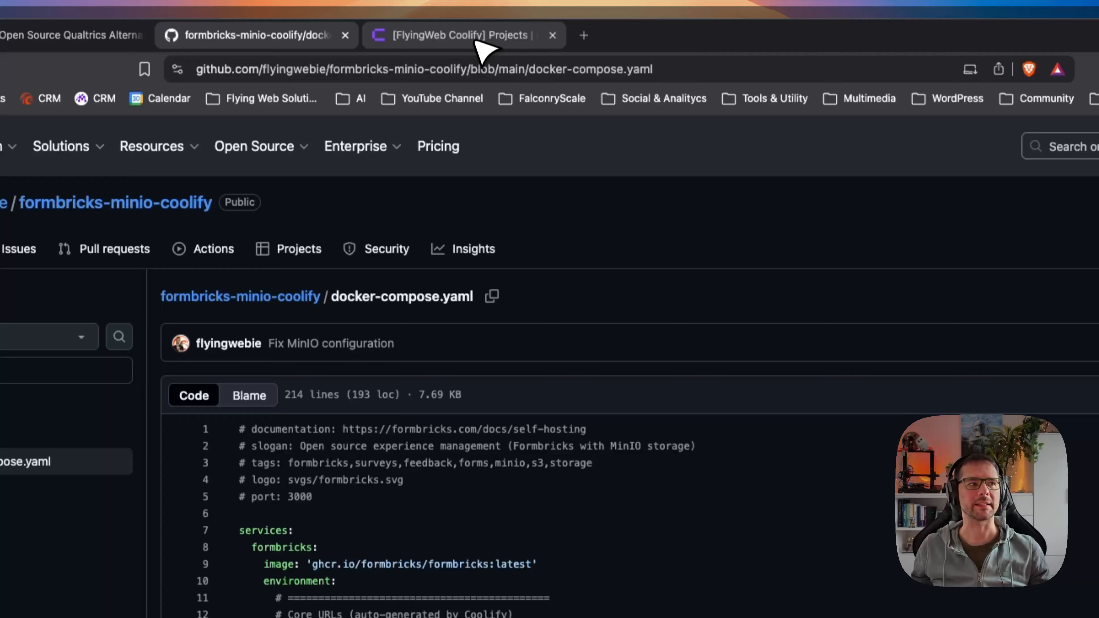
Copy the raw contents of docker-compose.yaml from the GitHub file page.
click(476, 40)
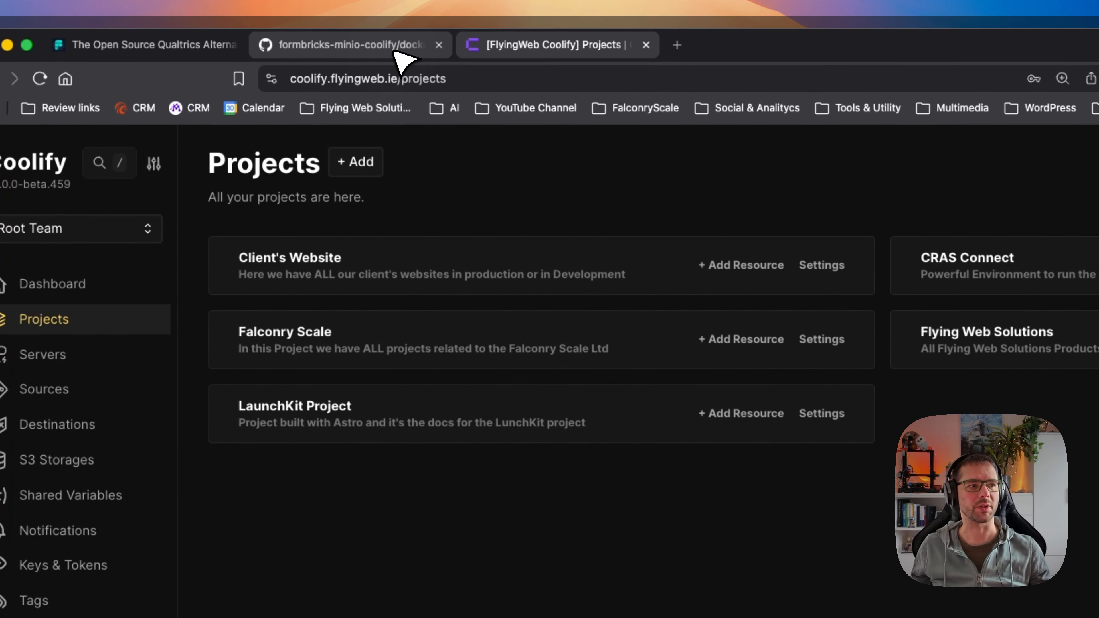
click(313, 36)
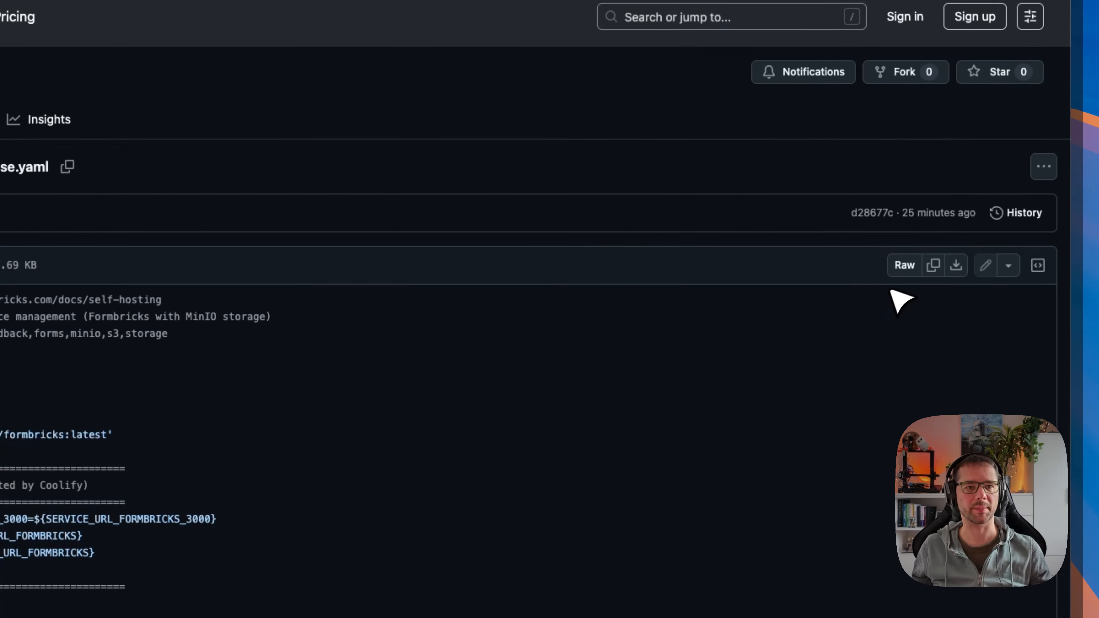
click(934, 265)
In Coolify, add a Docker Compose Empty resource to the Flying Web Solutions development environment and paste the copied compose file.
click(283, 39)
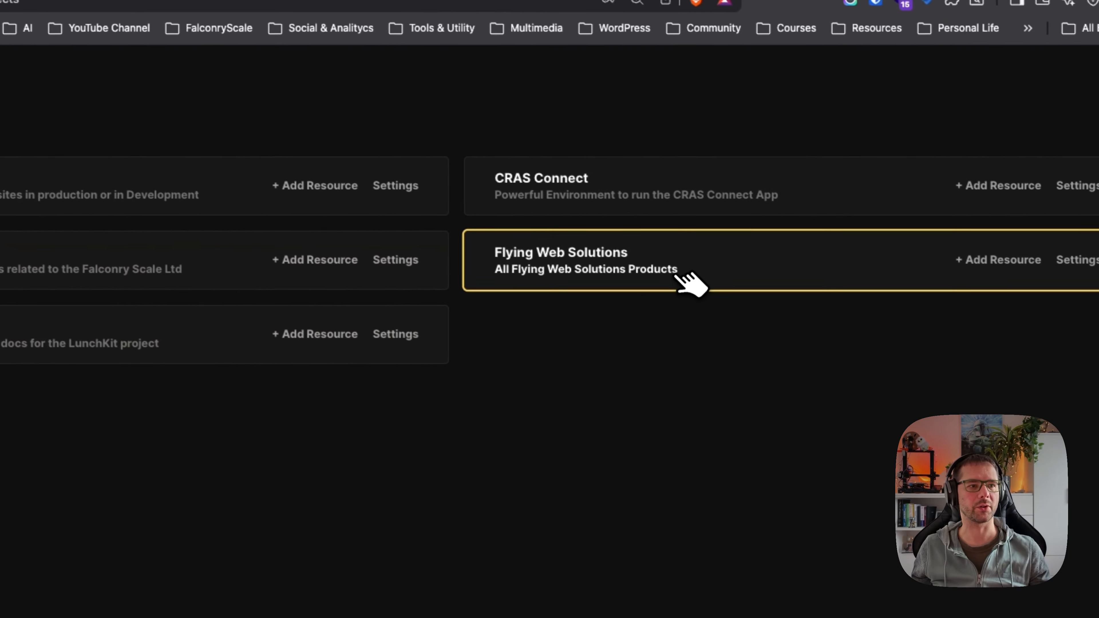
click(679, 261)
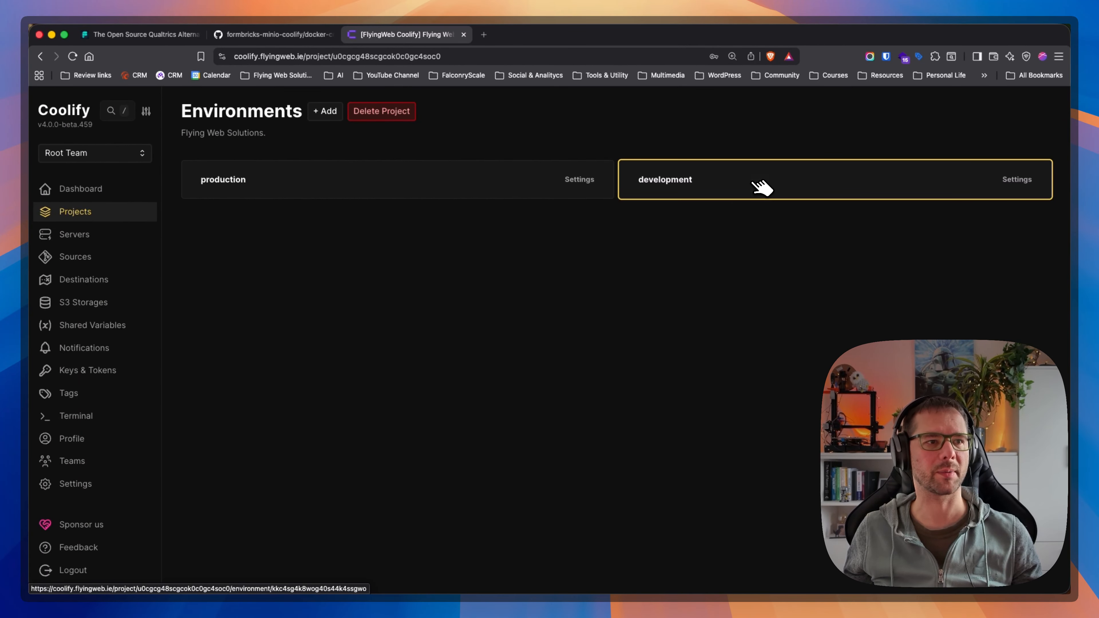
click(762, 186)
click(316, 111)
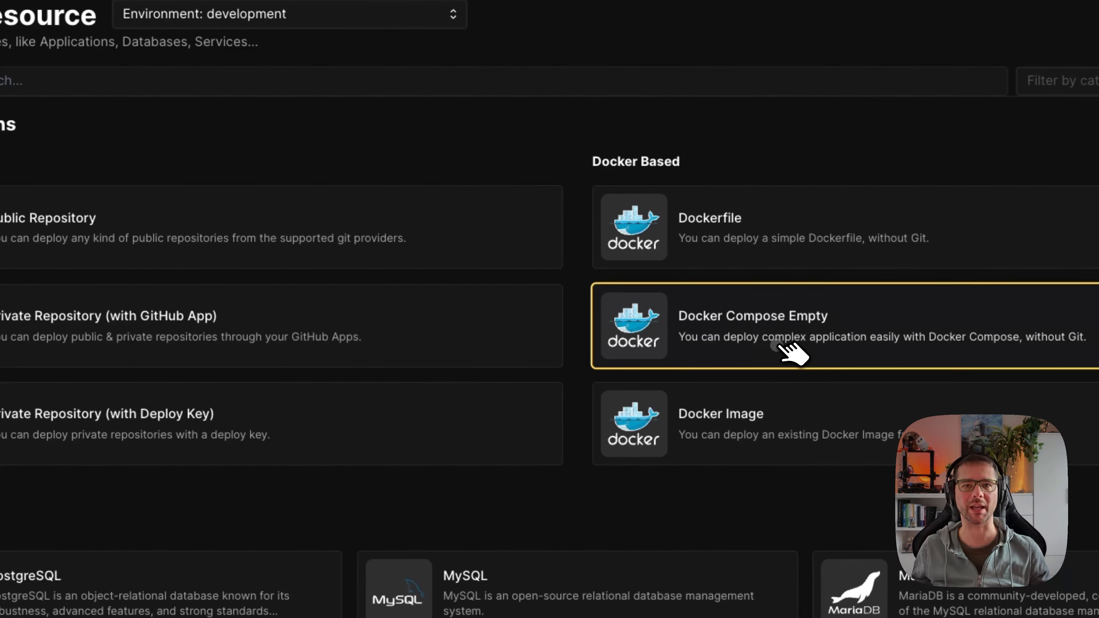
click(678, 306)
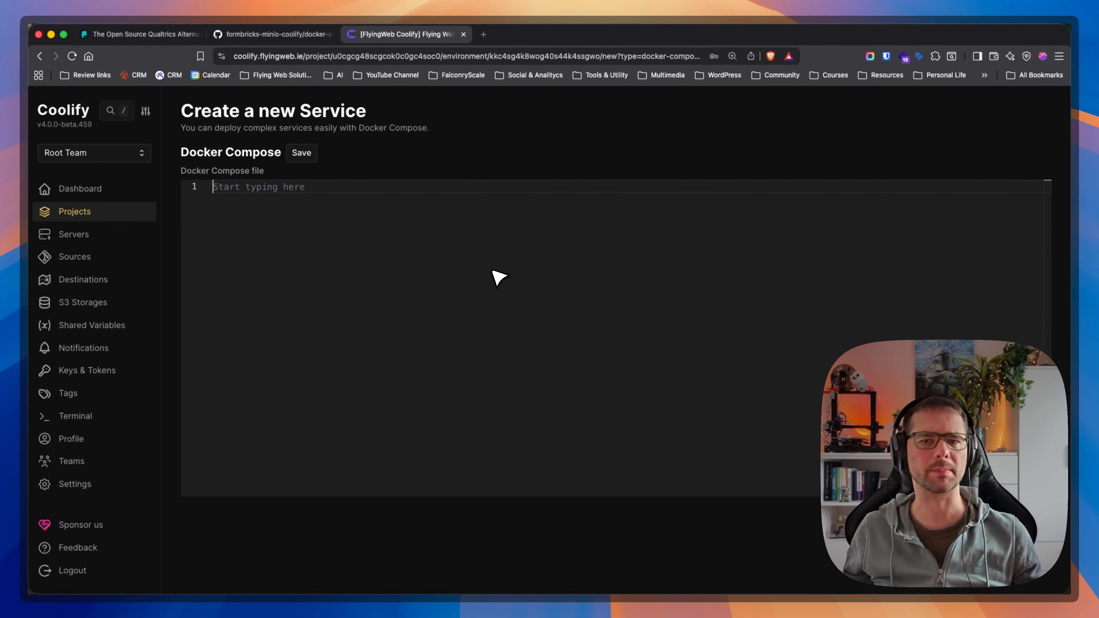
key(super+v)
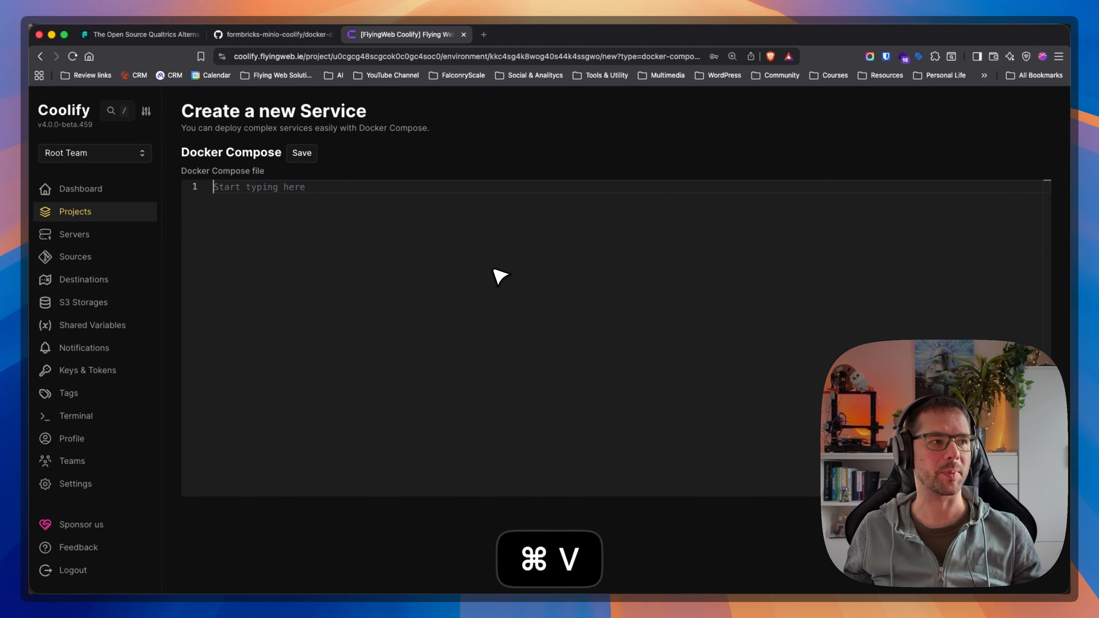
In the SMTP configuration section of the compose file, replace the placeholder domain in the MAIL_FROM default with flyingweb.ie.
scroll(405, 332, up, 3)
scroll(405, 332, up, 20)
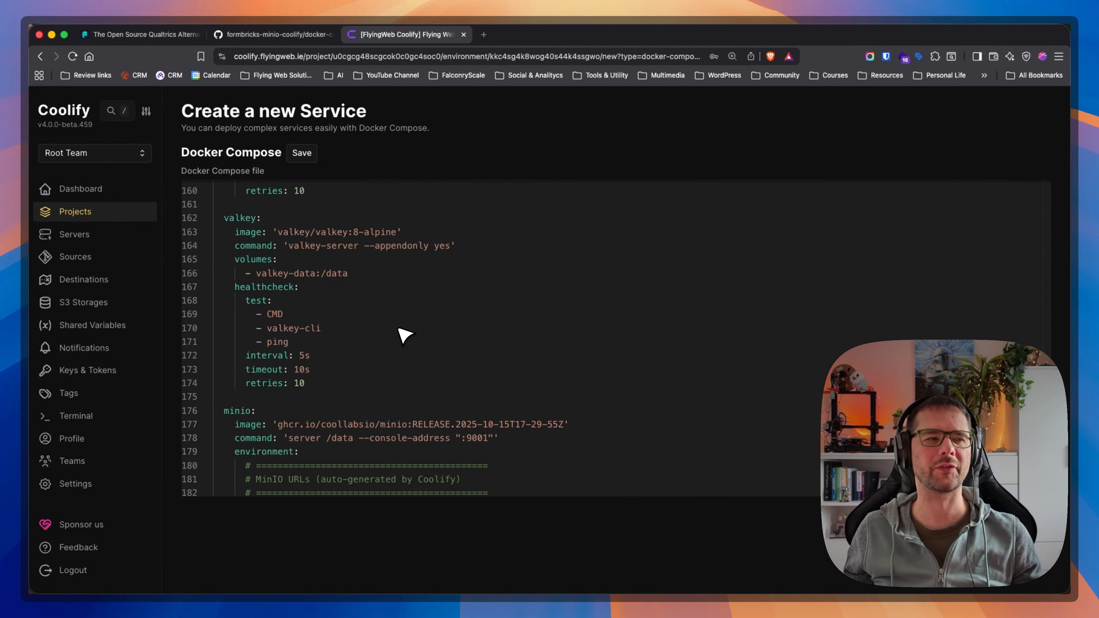
scroll(404, 334, up, 2)
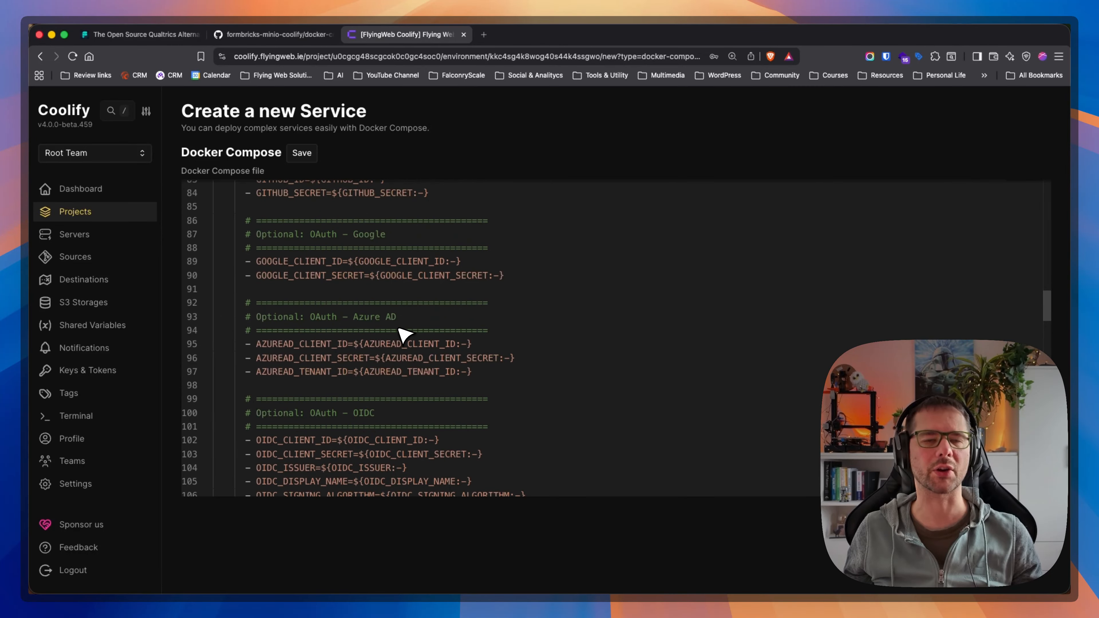
scroll(405, 334, up, 3)
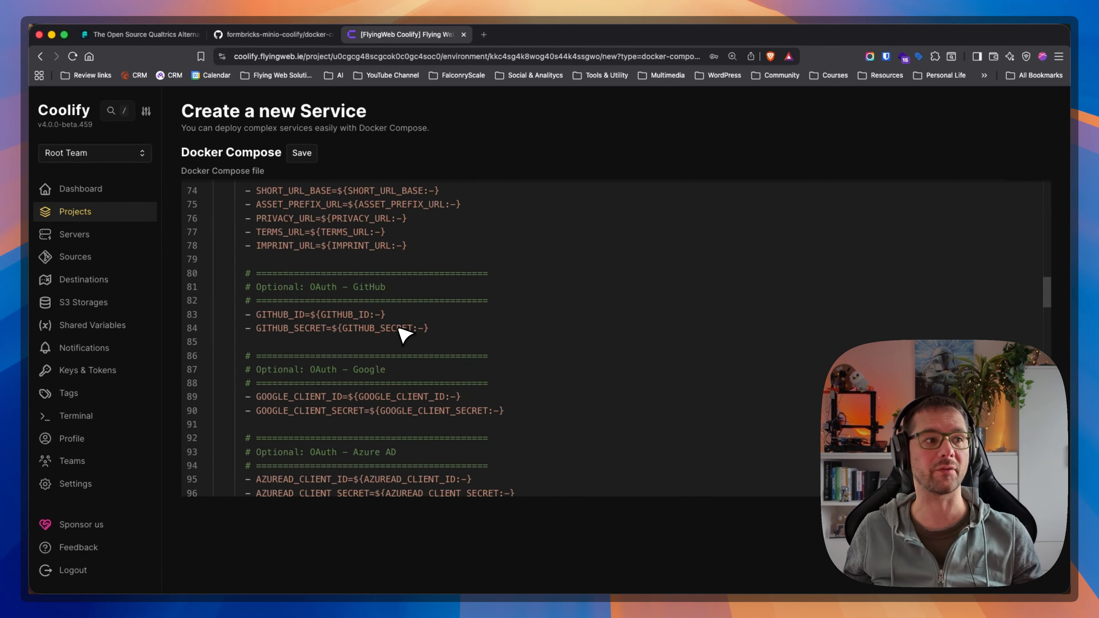
scroll(398, 328, up, 10)
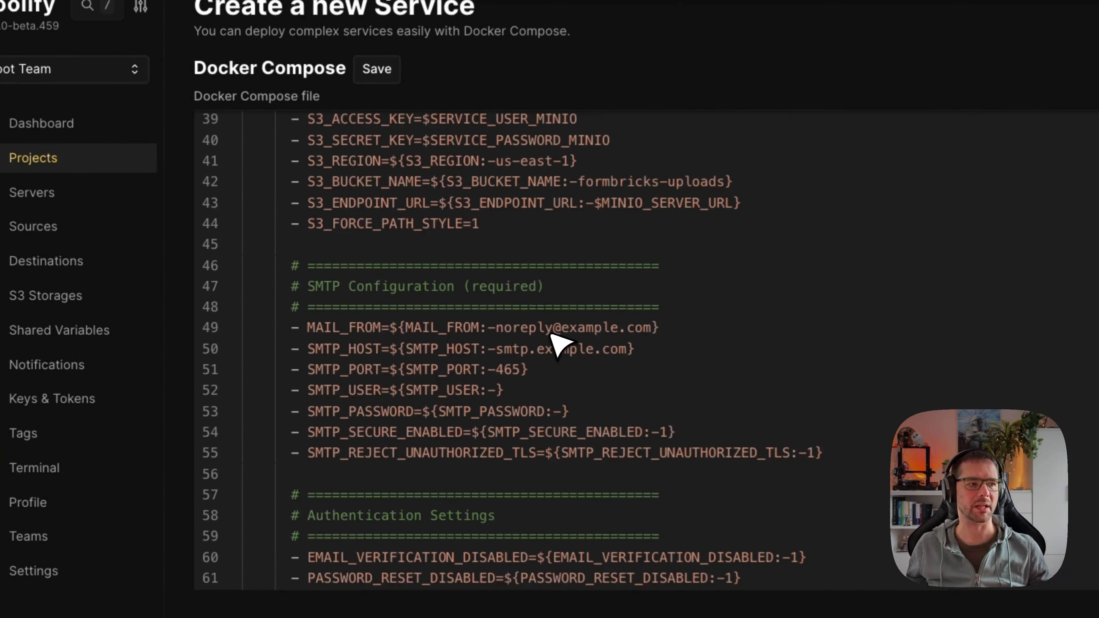
drag(307, 286, 602, 289)
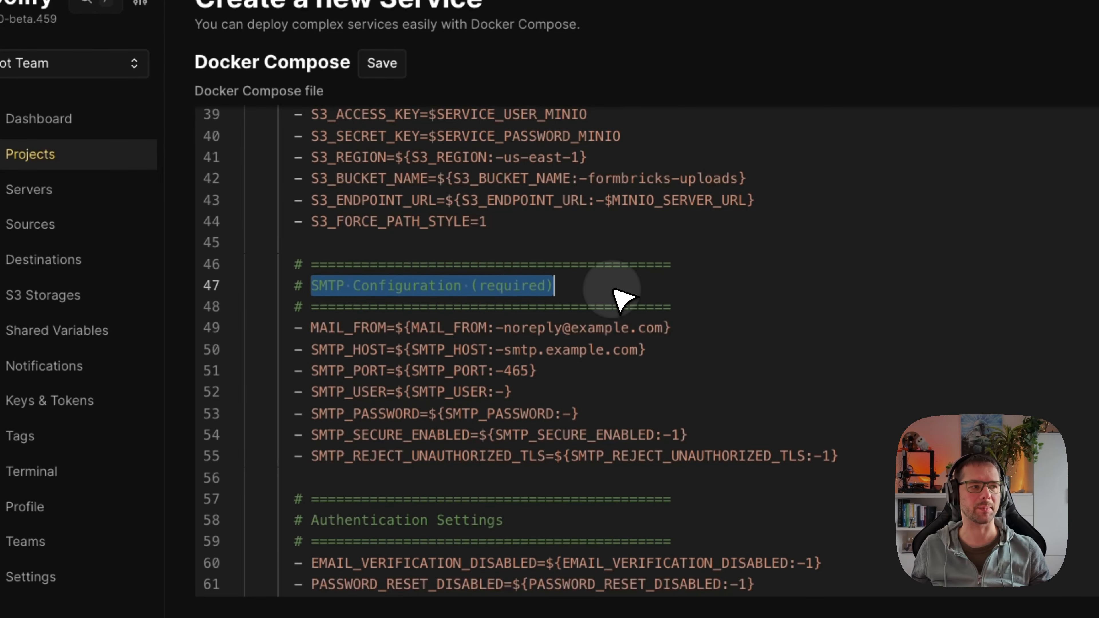
click(603, 290)
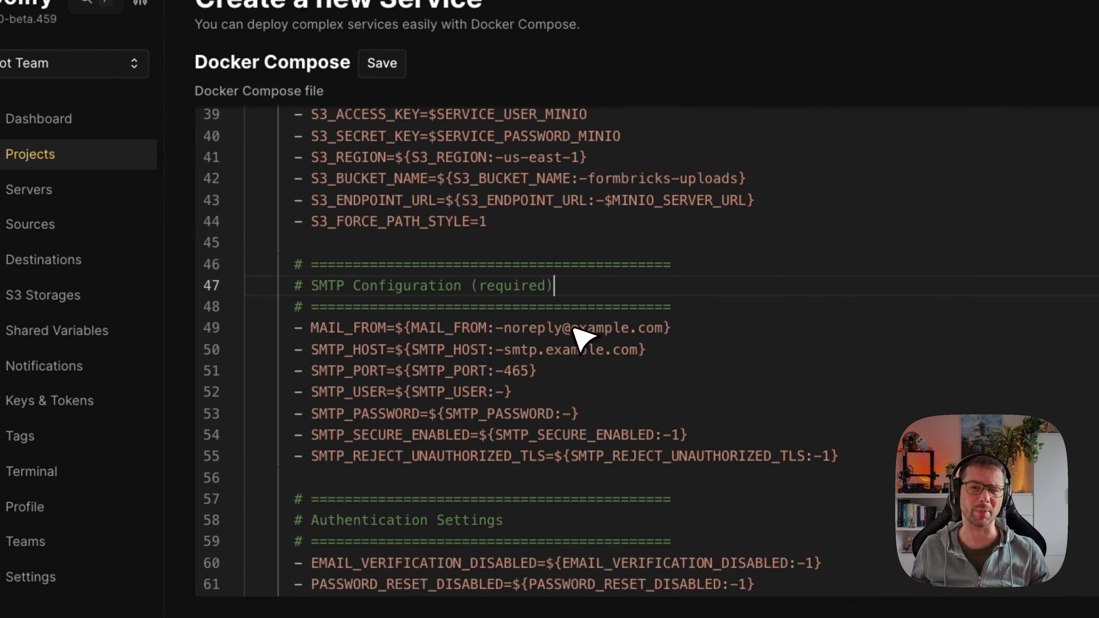
drag(571, 329, 663, 328)
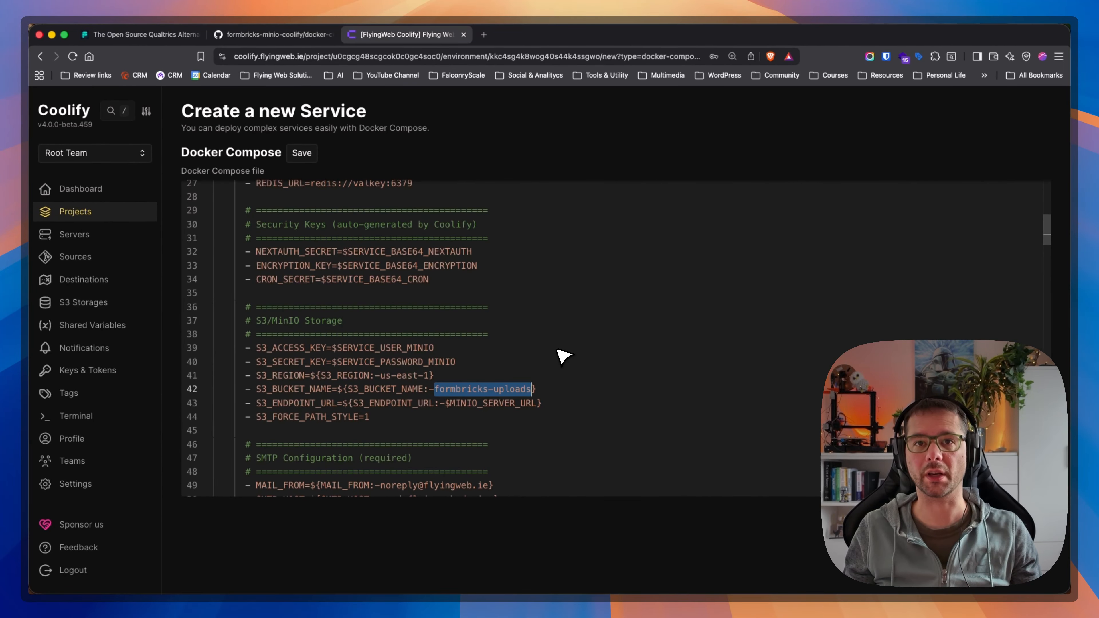
Copy the default bucket name formbricks-uploads from the S3_BUCKET_NAME line in the S3/MinIO Storage section.
scroll(490, 393, up, 1)
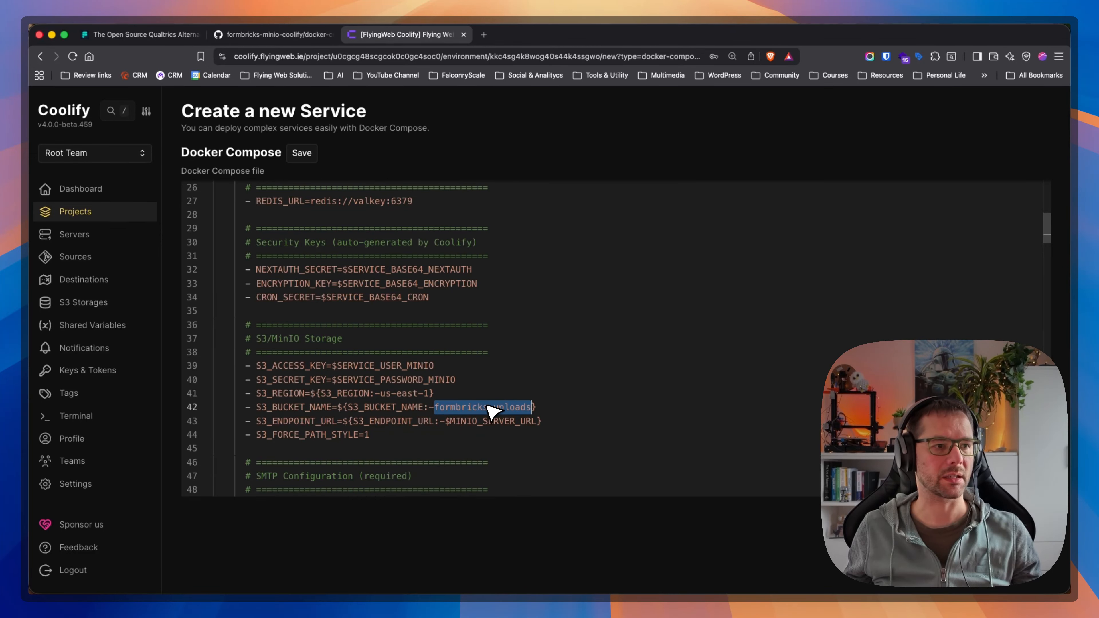
triple_click(480, 408)
drag(435, 408, 532, 410)
key(super+c)
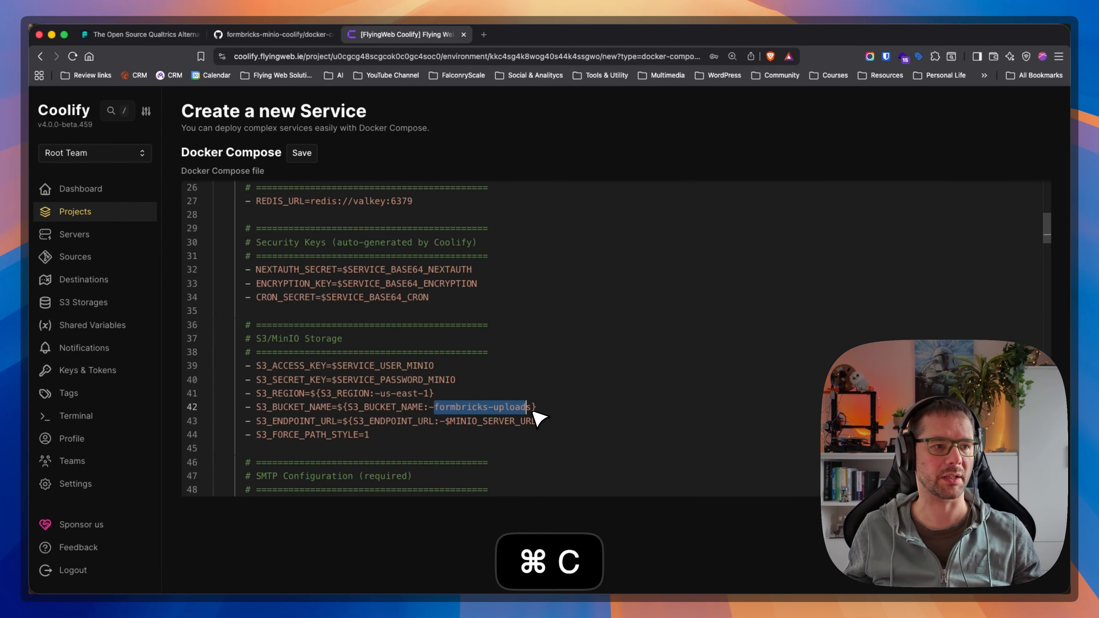
Check the remaining compose sections, including the optional integrations, and save the Docker Compose file as a new service.
scroll(524, 388, up, 4)
scroll(525, 387, up, 5)
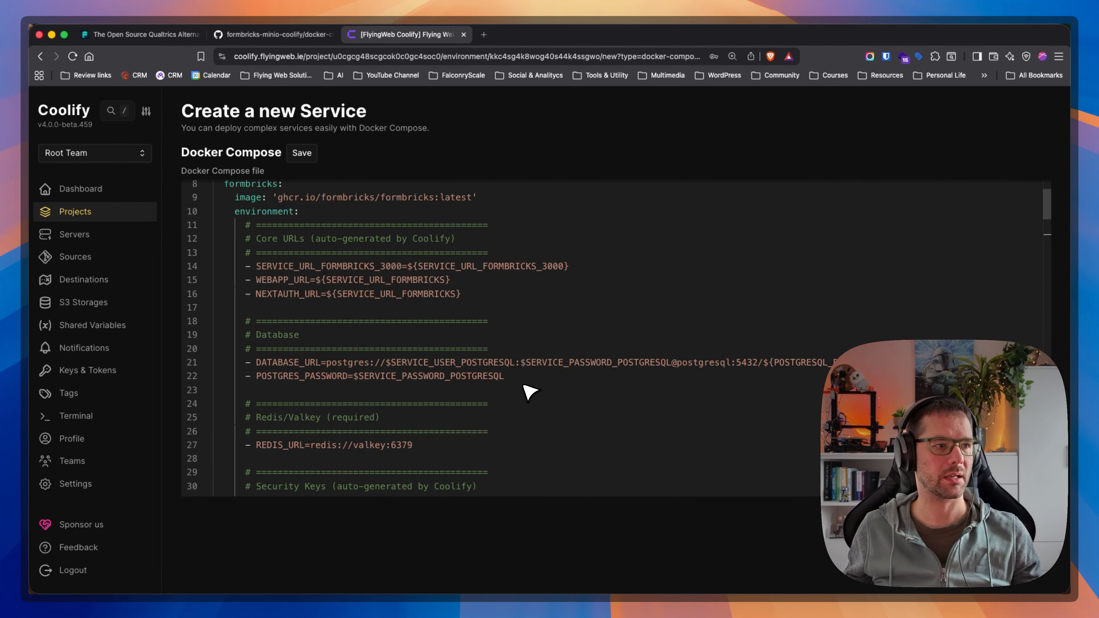
scroll(527, 388, down, 20)
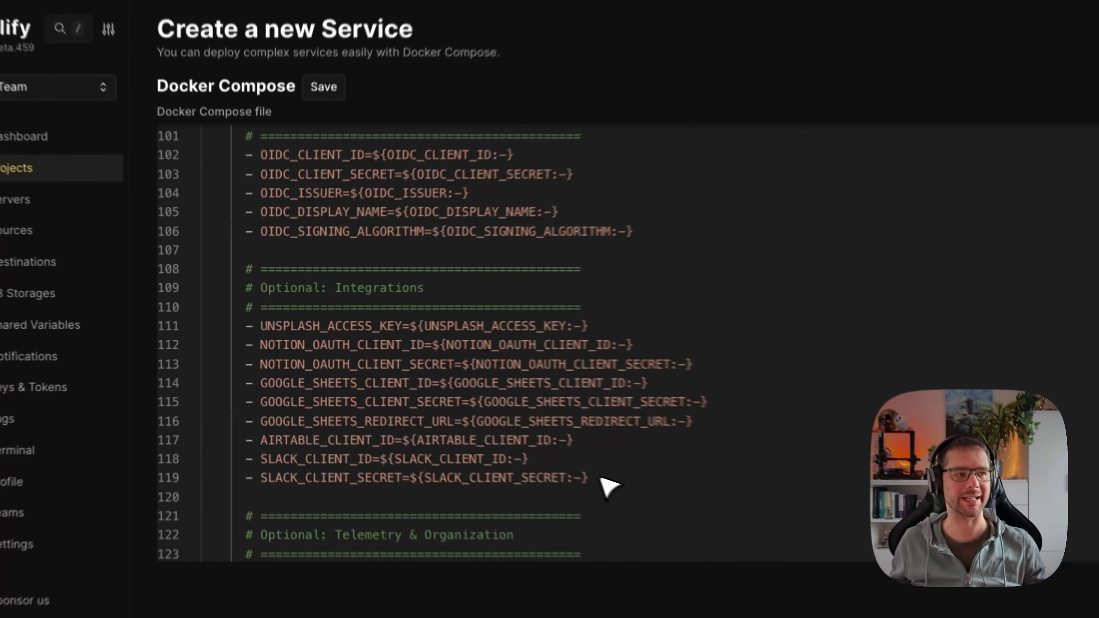
click(502, 436)
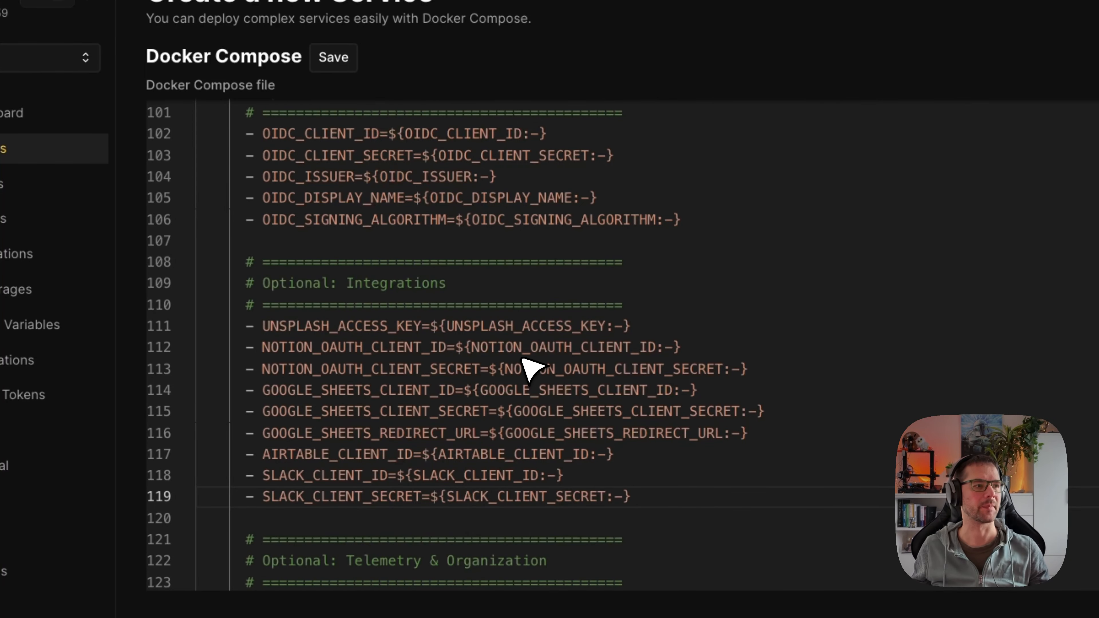
scroll(530, 368, up, 20)
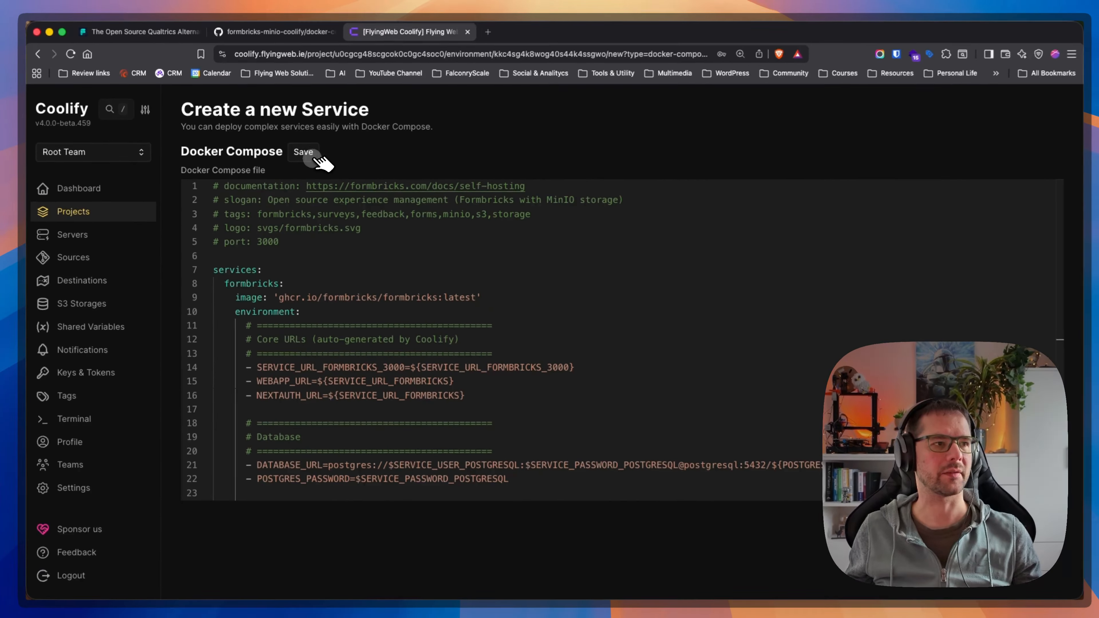
click(334, 56)
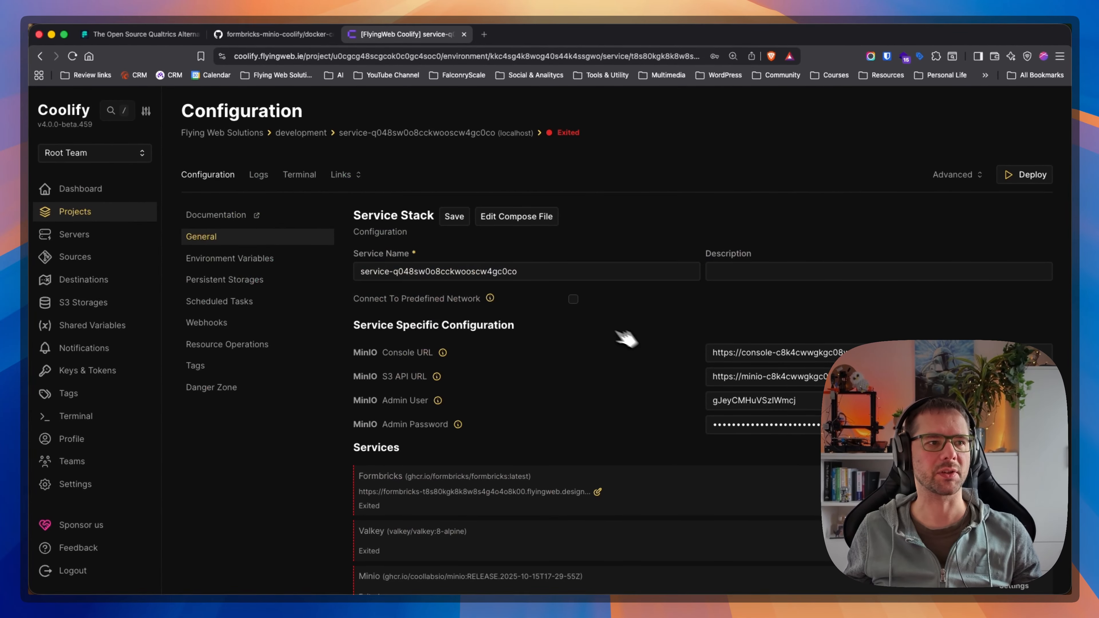
Set the name of the new service stack to Formbricks.
scroll(540, 379, down, 3)
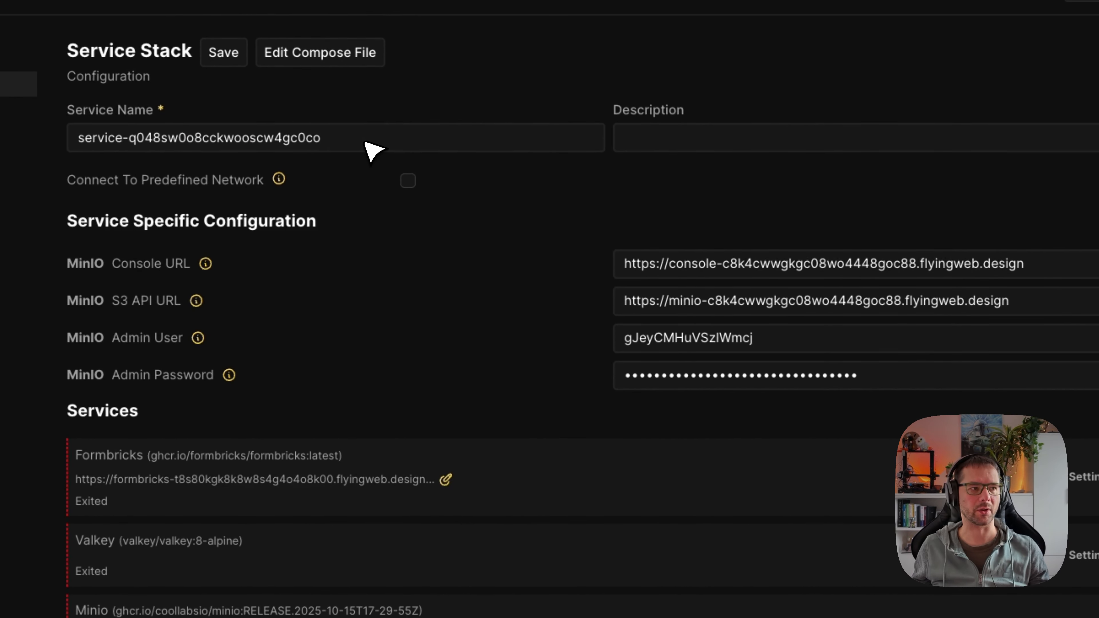
double_click(365, 143)
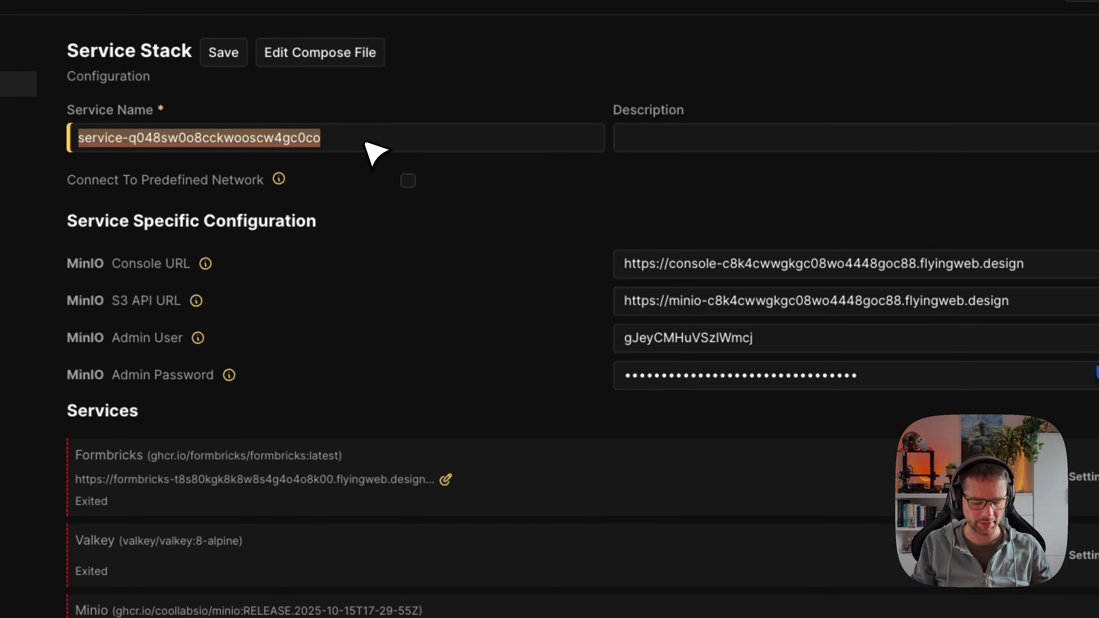
text(Formbricks)
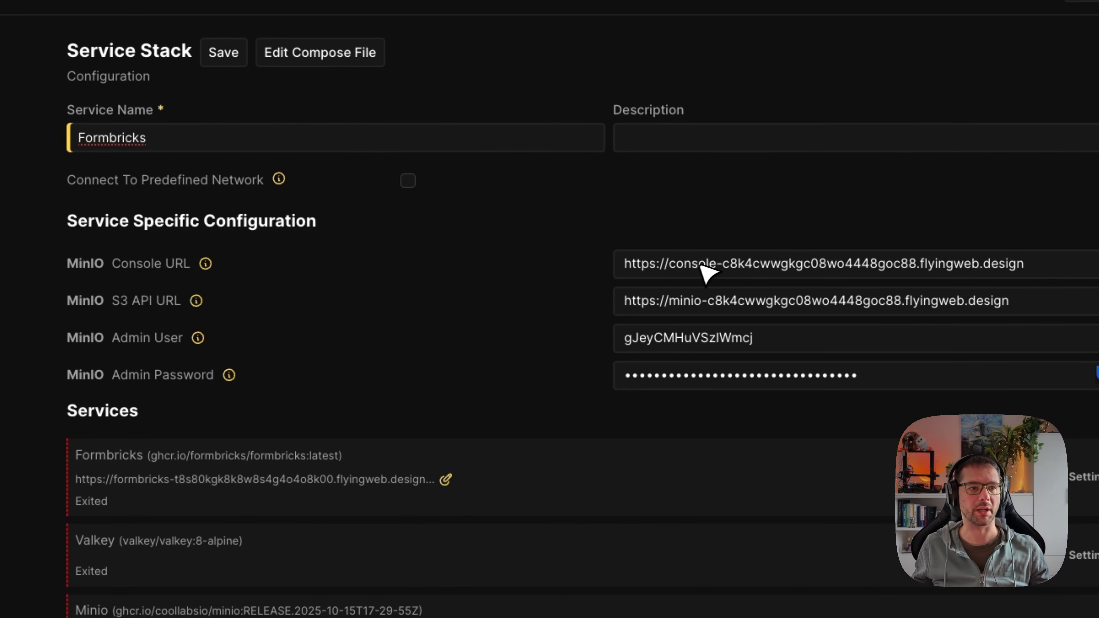
drag(795, 271, 923, 281)
text(s3-web)
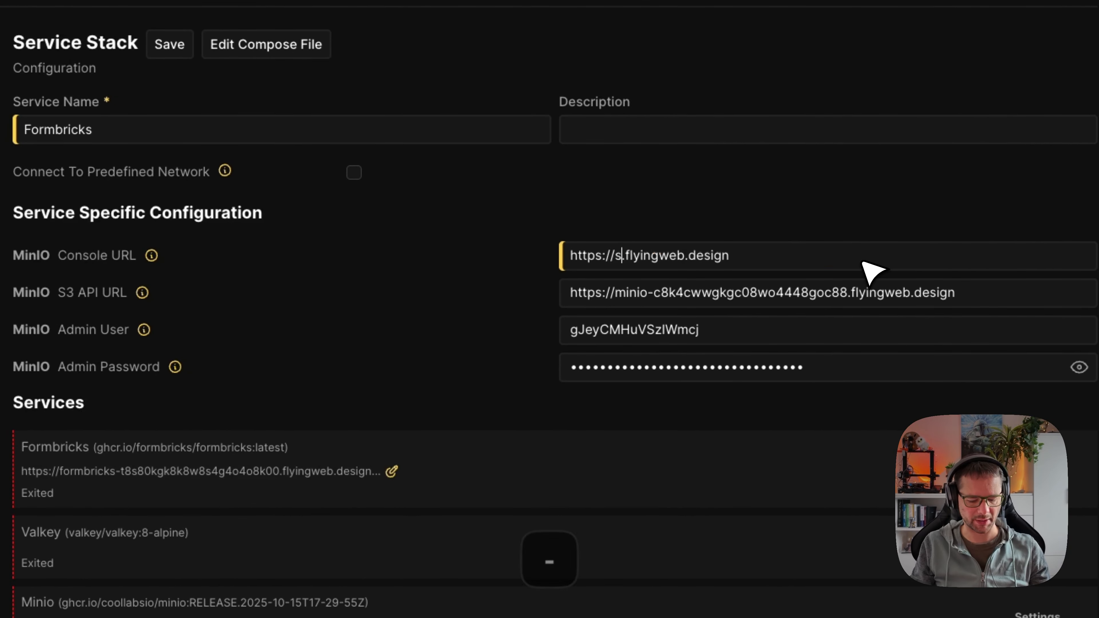
text(ui)
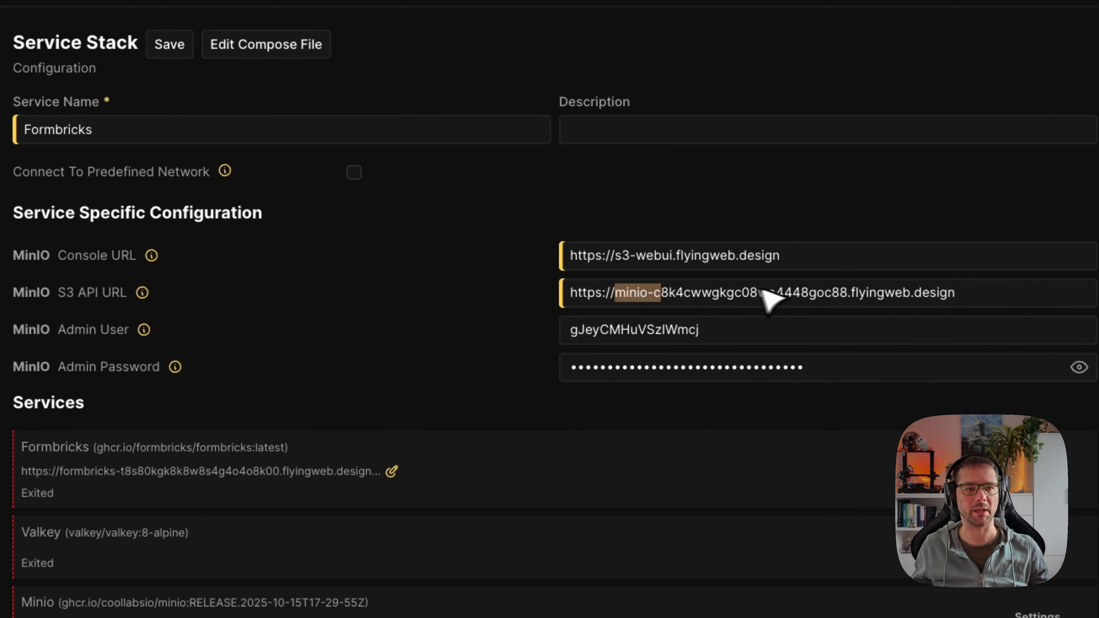
drag(763, 291, 847, 288)
text(files)
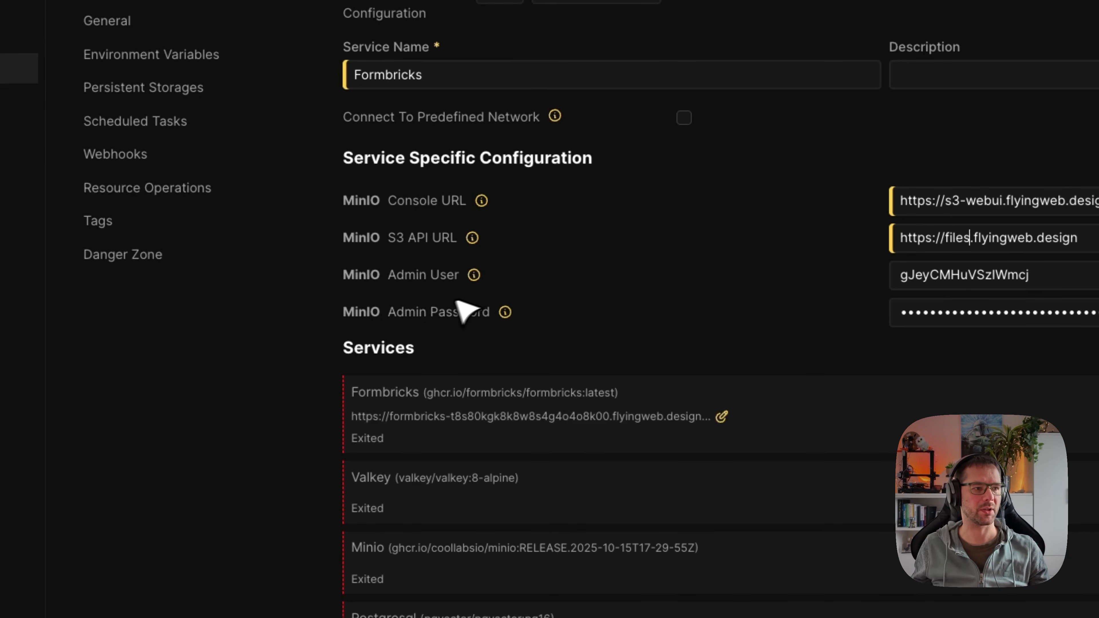
click(721, 416)
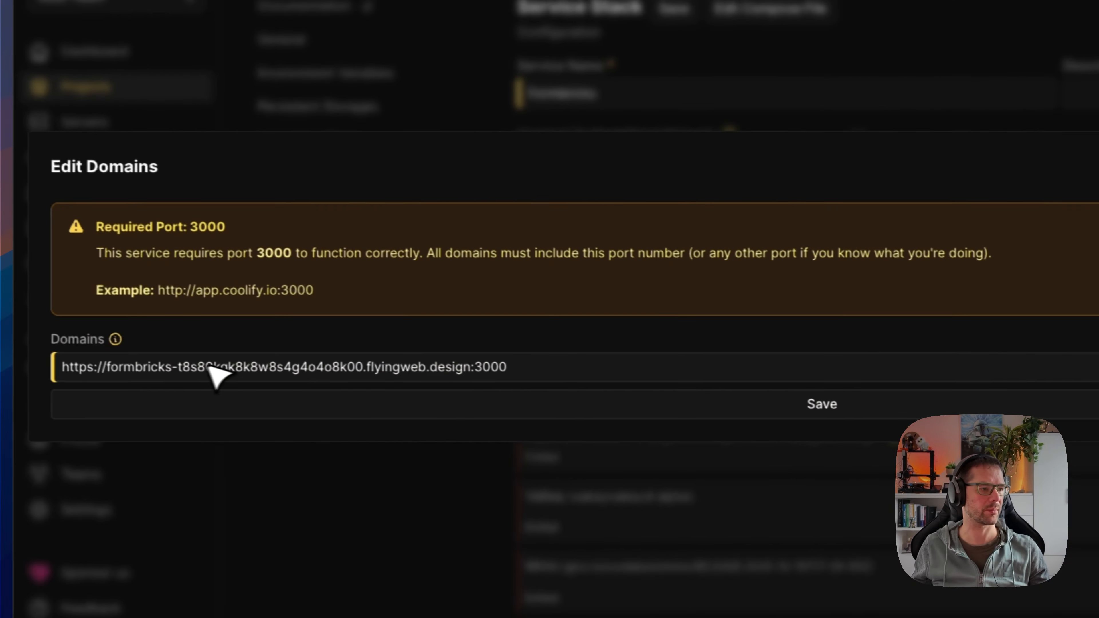
double_click(200, 369)
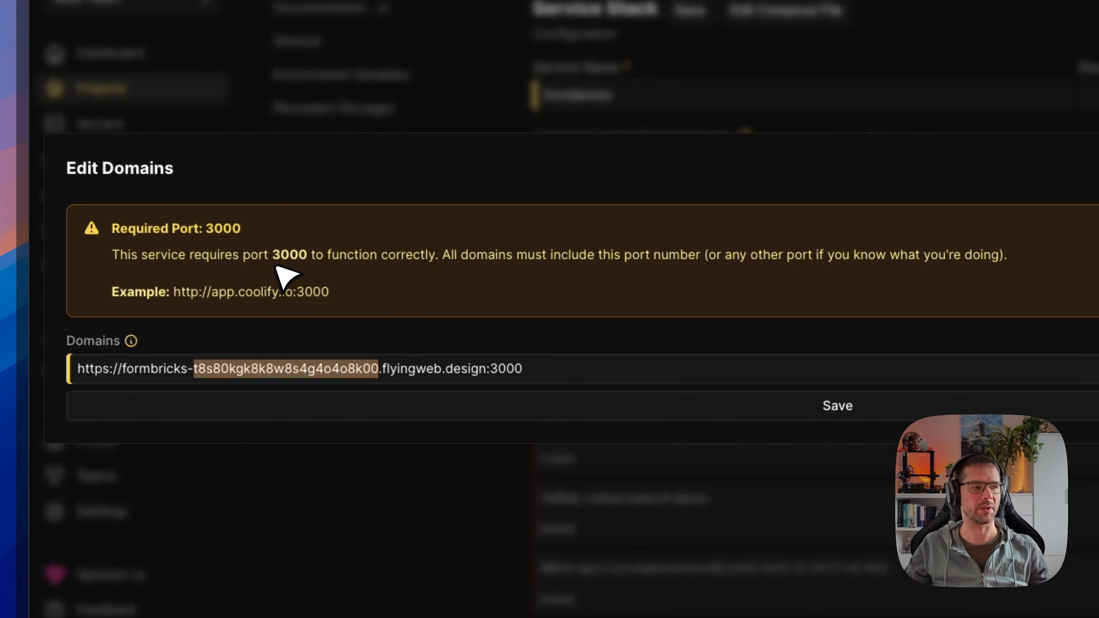
key(BackSpace)
key(BackSpace)
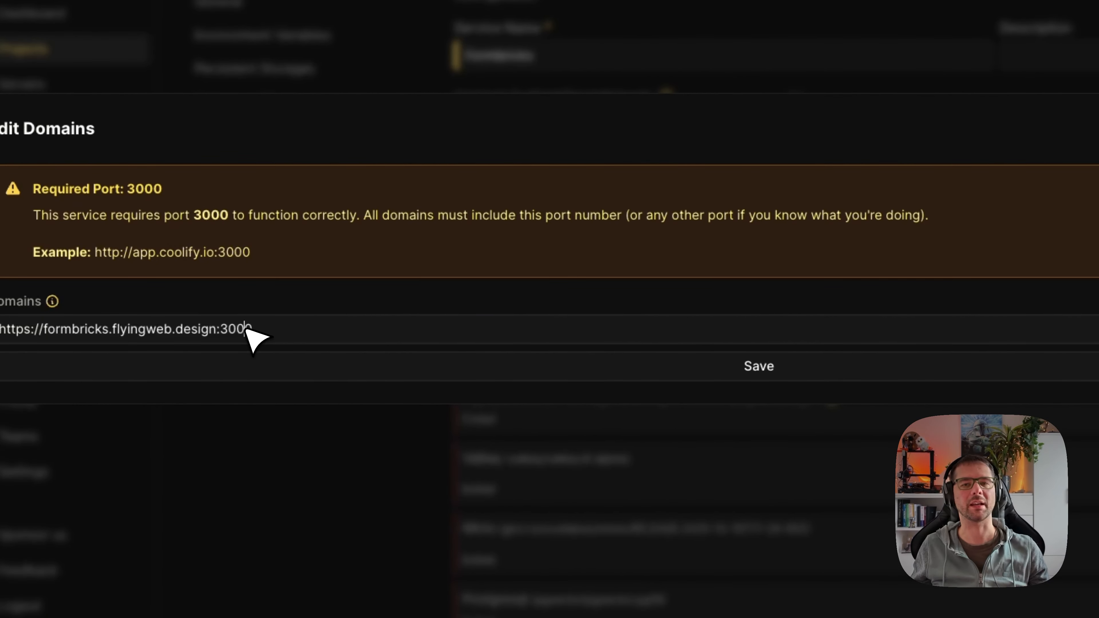
double_click(247, 330)
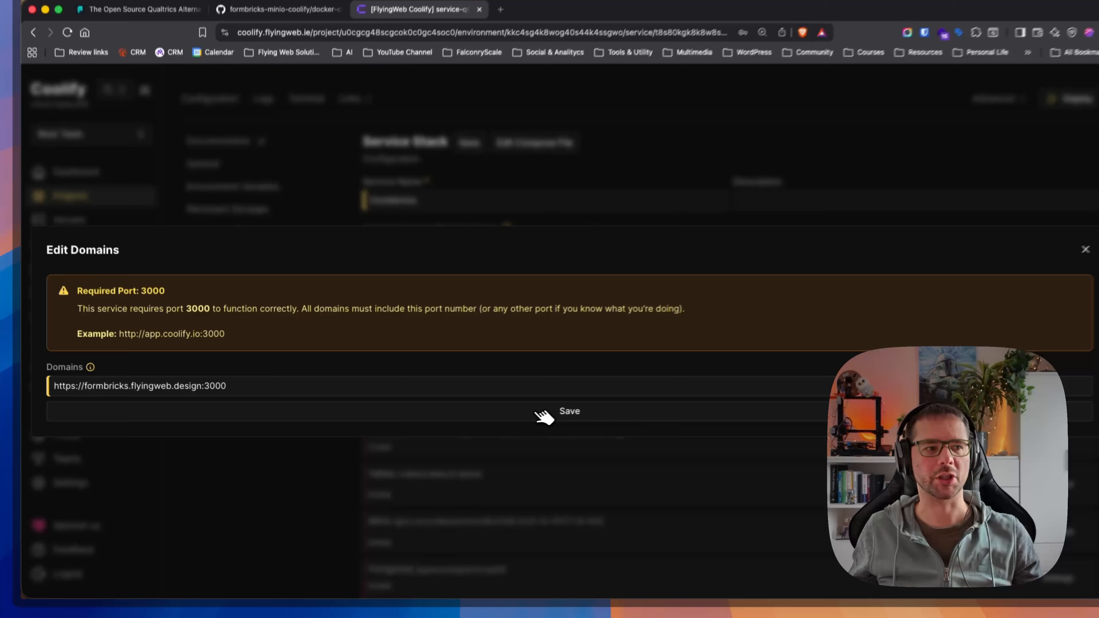
click(723, 367)
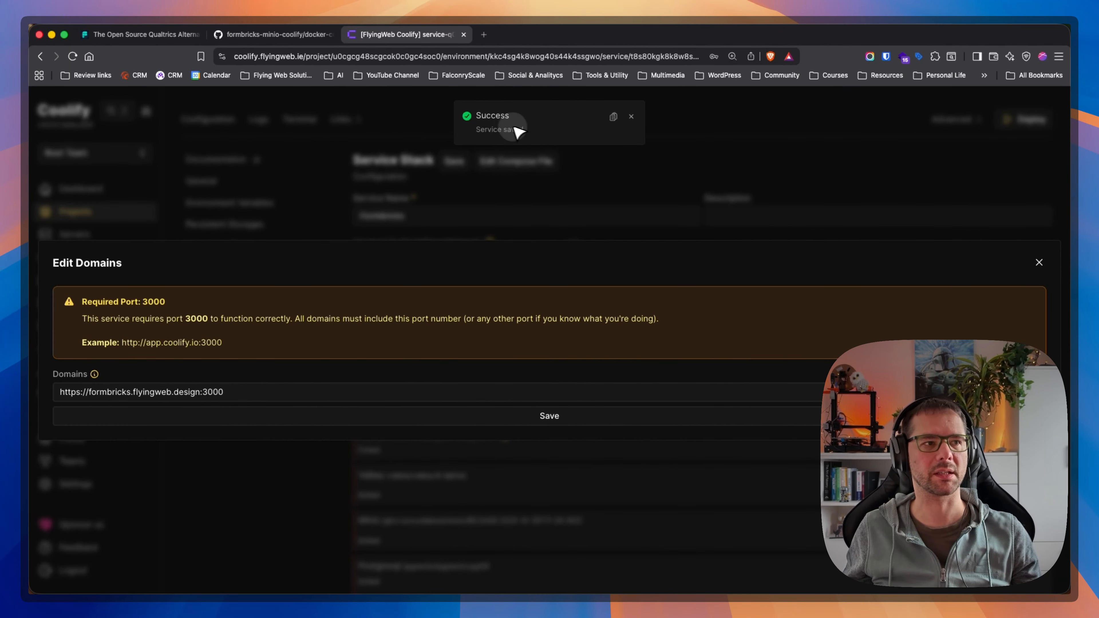
click(1039, 263)
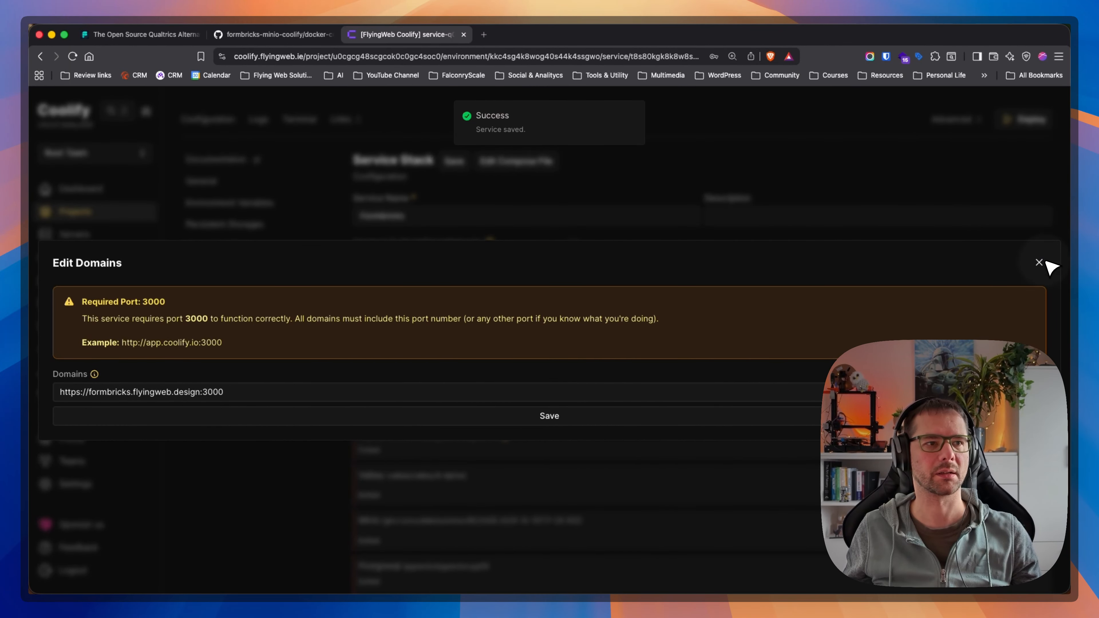
click(1040, 263)
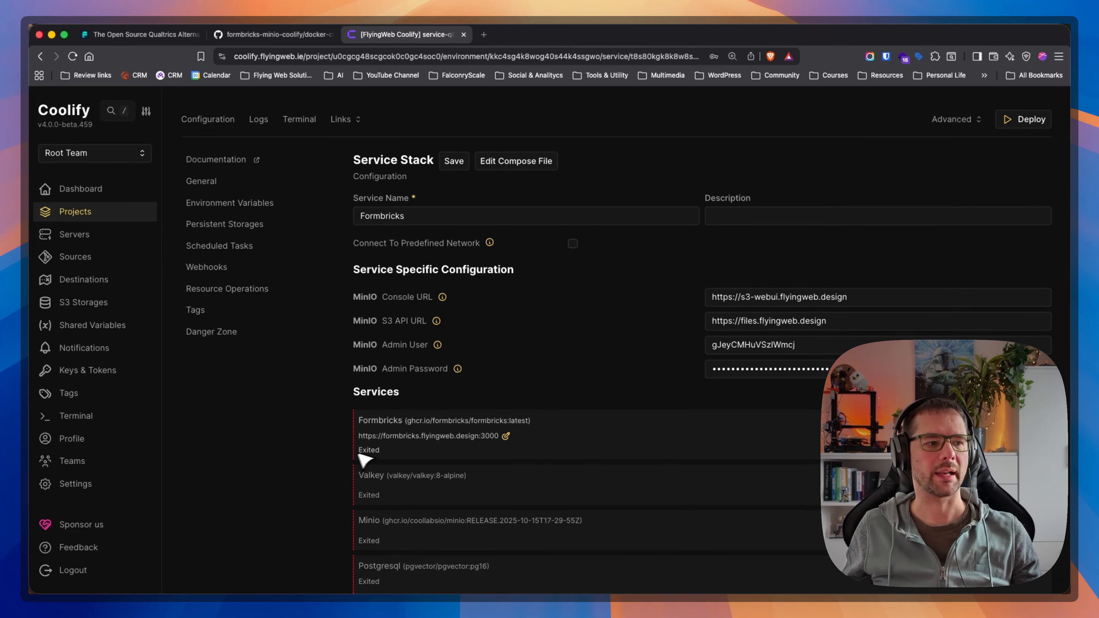
Deploy the Formbricks service stack and check the status of its Formbricks, Valkey, Minio and Postgresql services.
scroll(337, 455, down, 1)
scroll(336, 455, up, 2)
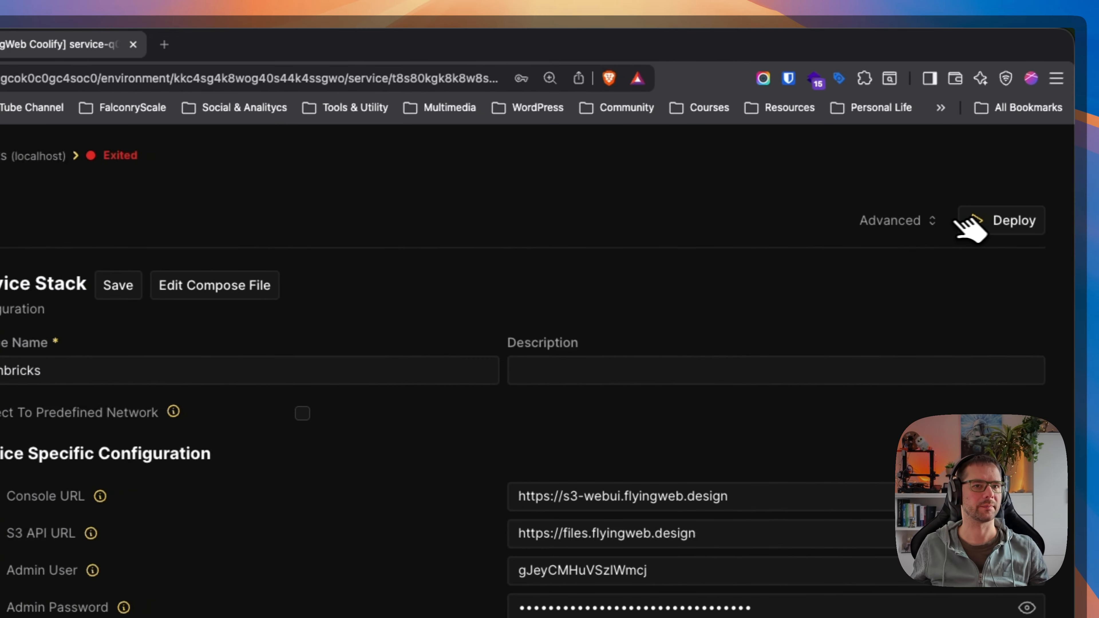
click(1020, 218)
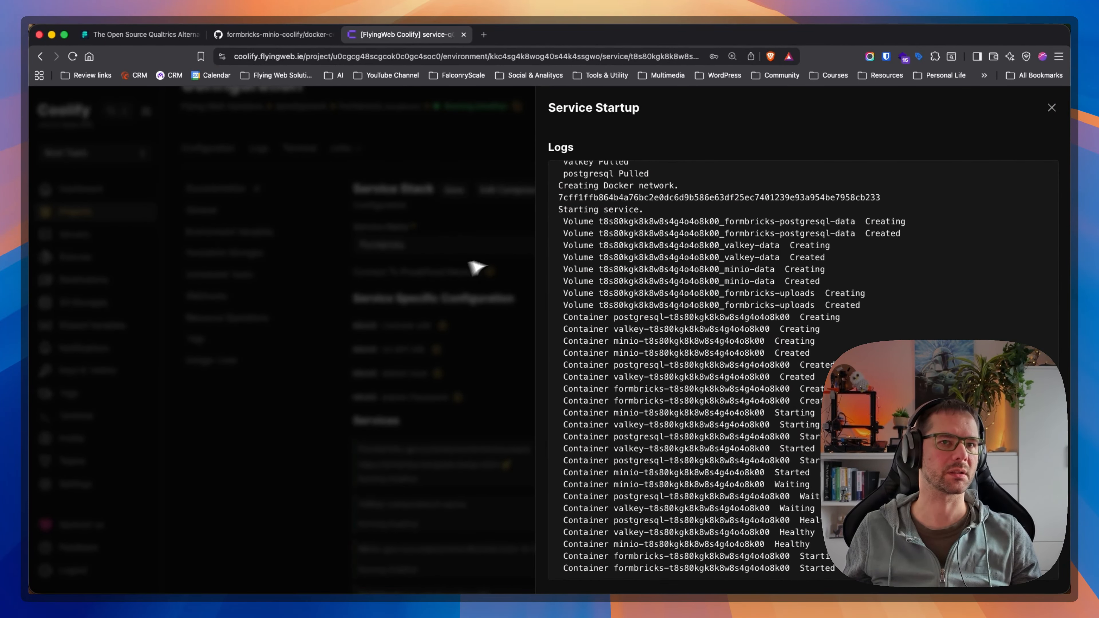
click(476, 267)
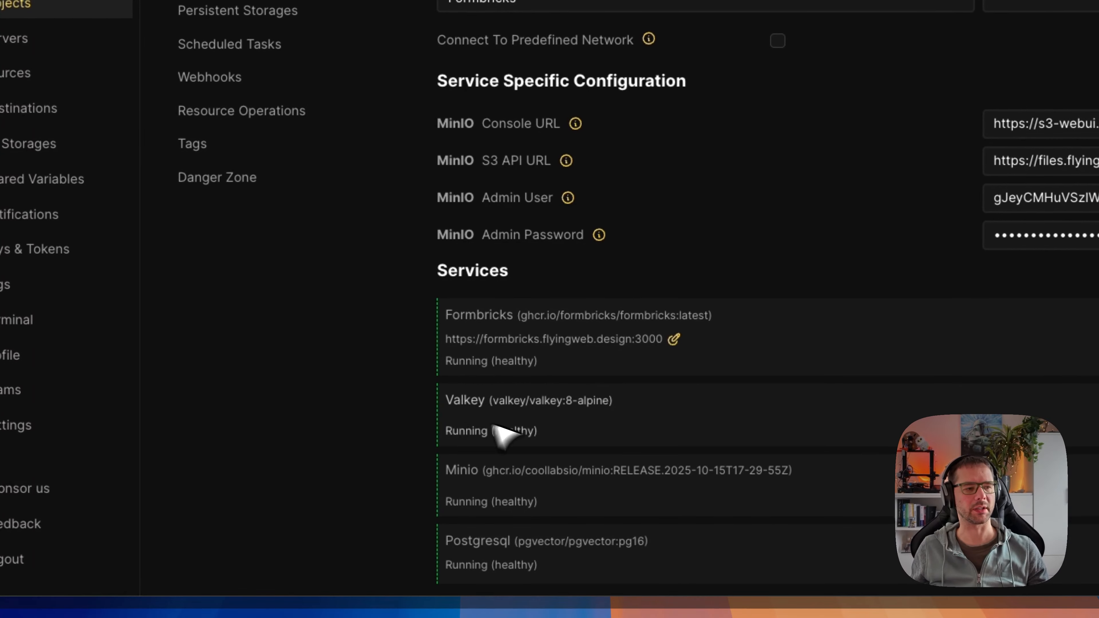
scroll(447, 459, down, 1)
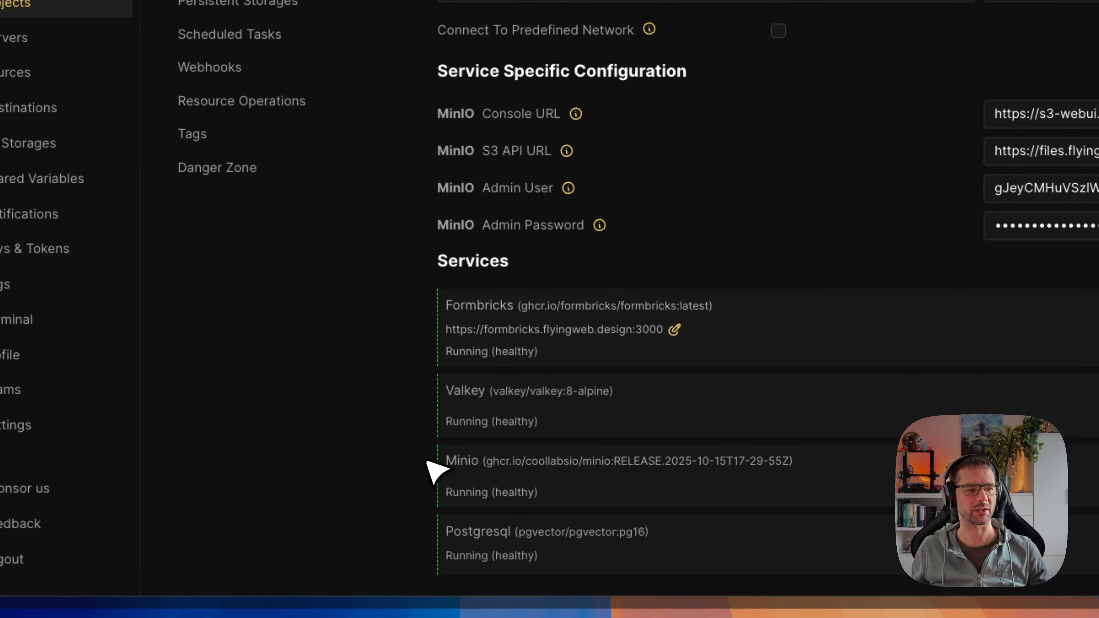
scroll(480, 385, up, 3)
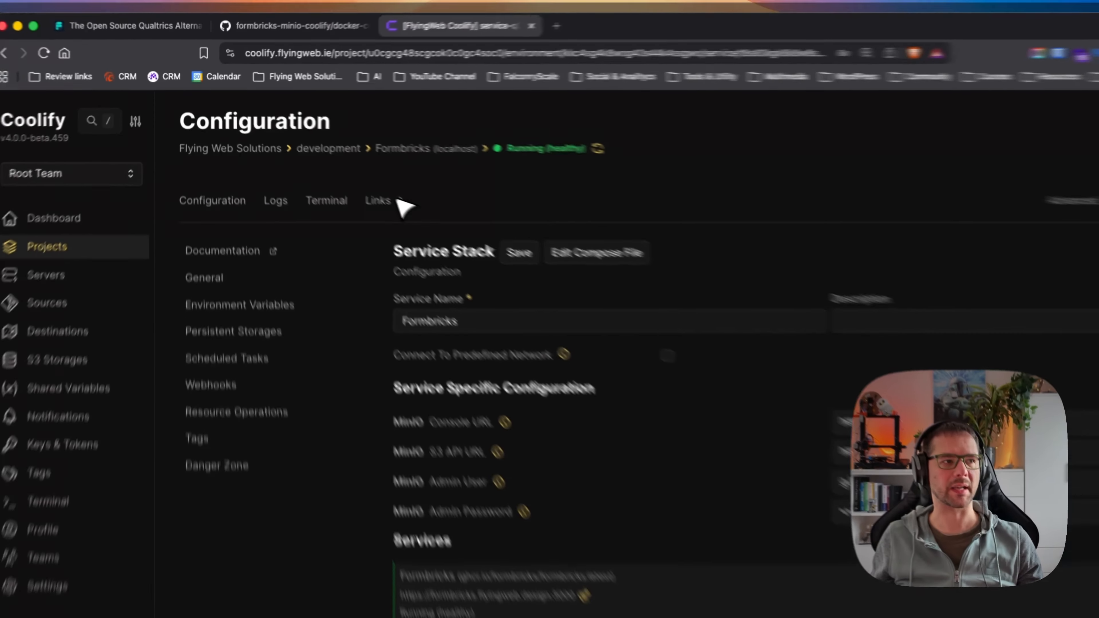
click(357, 174)
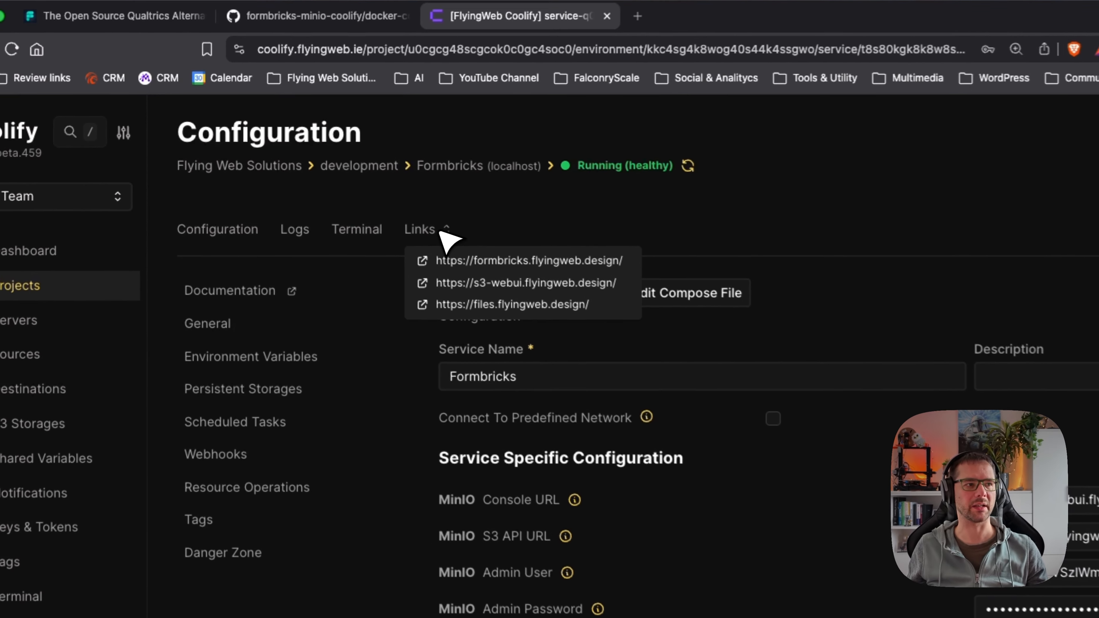
click(503, 287)
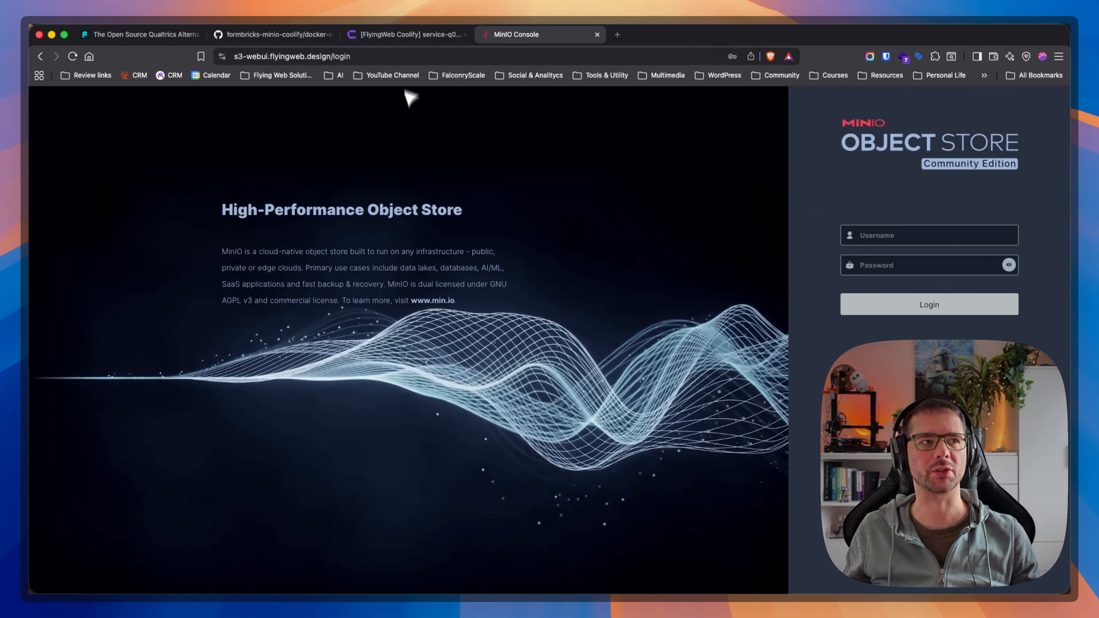
click(405, 36)
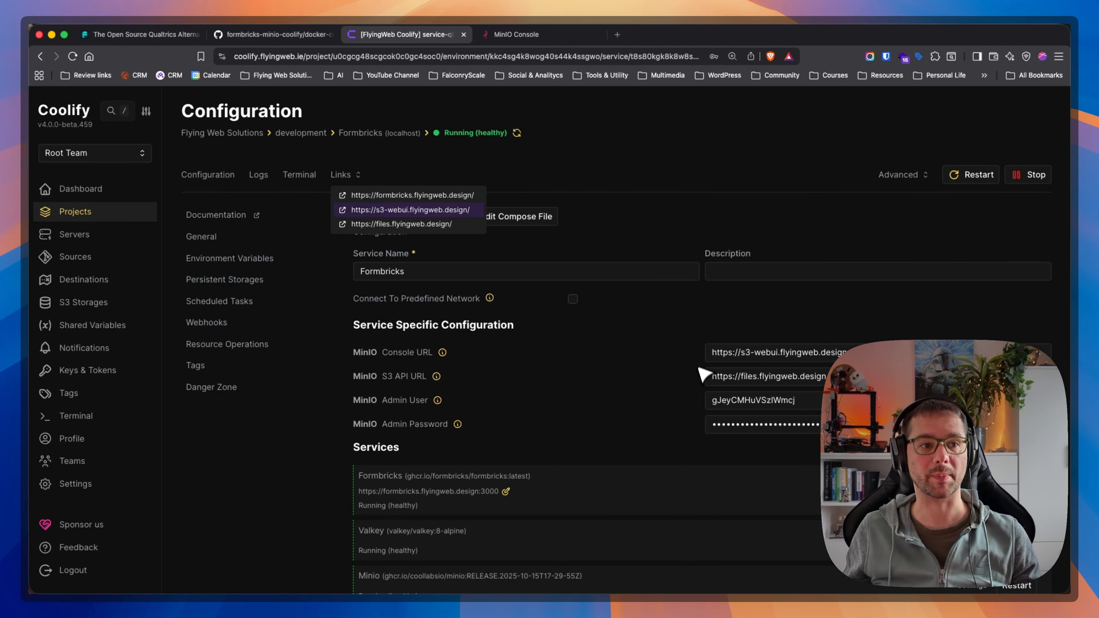
double_click(727, 401)
key(super+c)
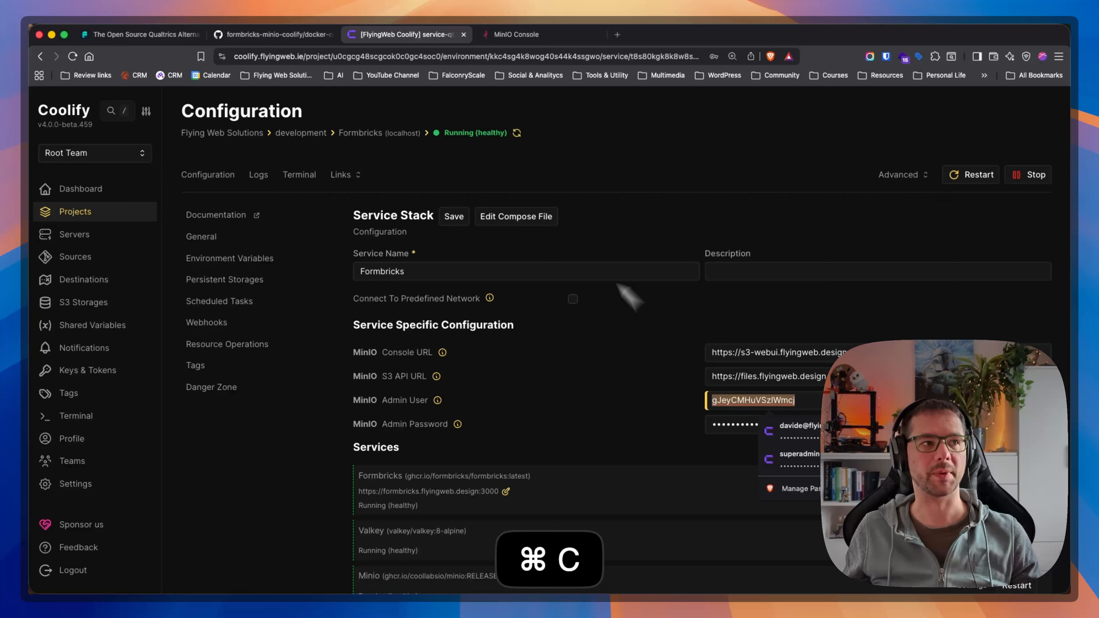
click(545, 37)
click(916, 237)
key(super+v)
Copy the MinIO Admin Password from the Coolify service configuration and log in to the MinIO Console with it.
click(411, 36)
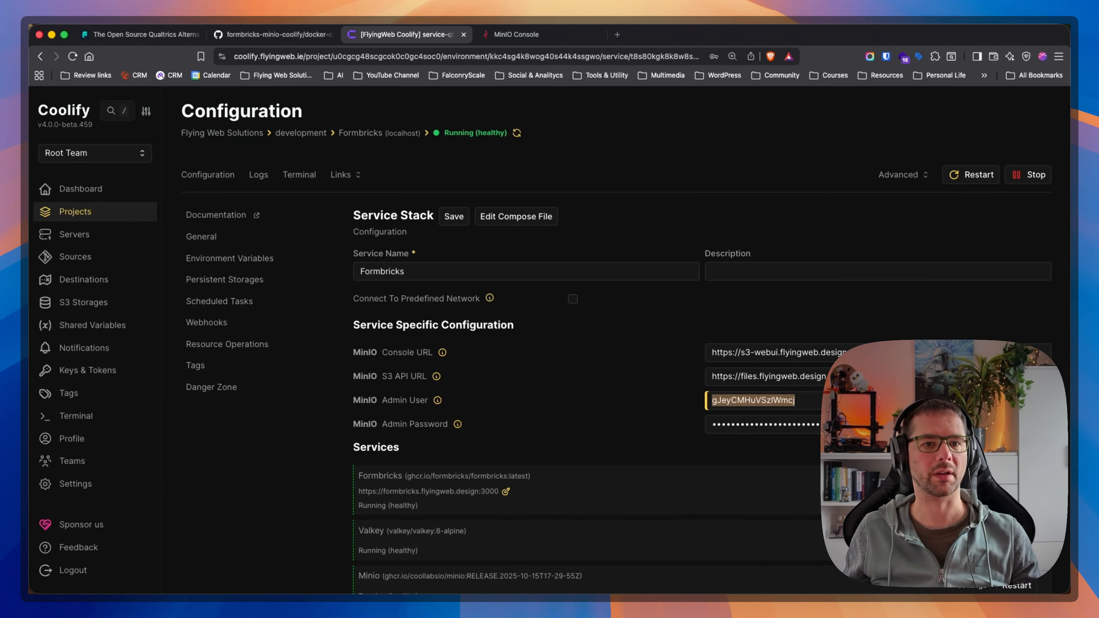
double_click(730, 425)
key(super+c)
click(544, 38)
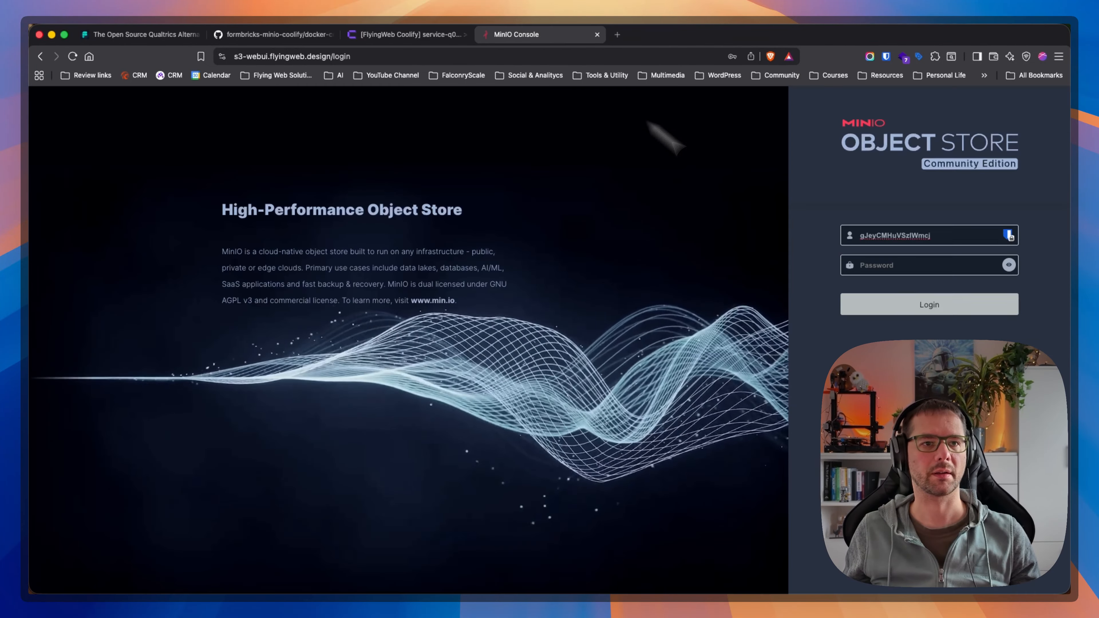
click(913, 264)
key(super+v)
click(890, 312)
click(490, 291)
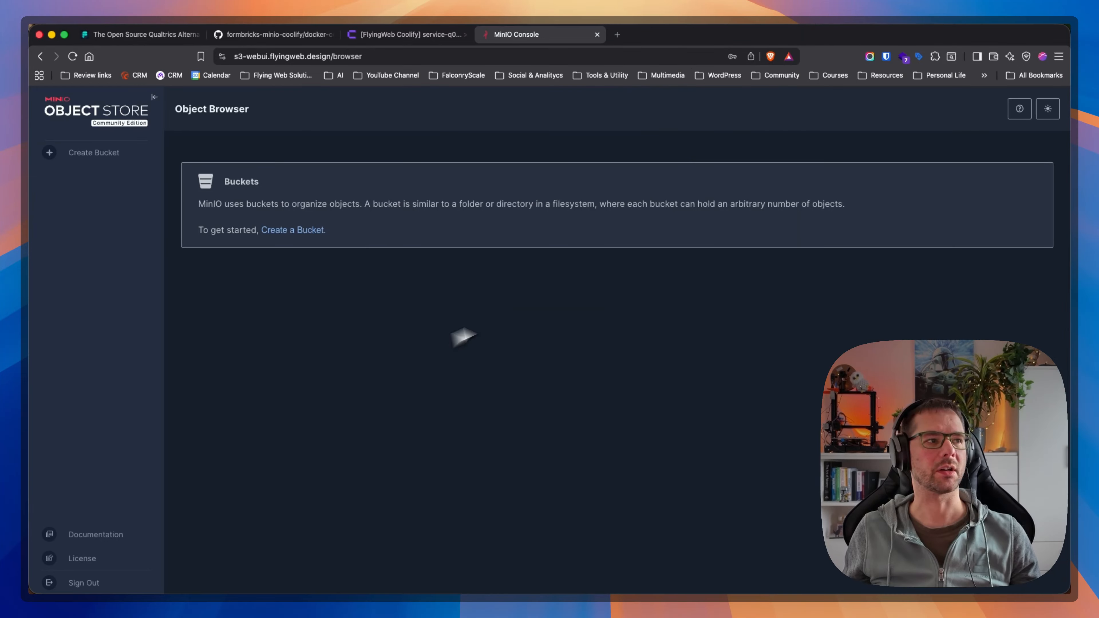
Search the Coolify service's environment variables for "bucket", reveal the S3_BUCKET_NAME value and copy formbricks-uploads.
click(420, 33)
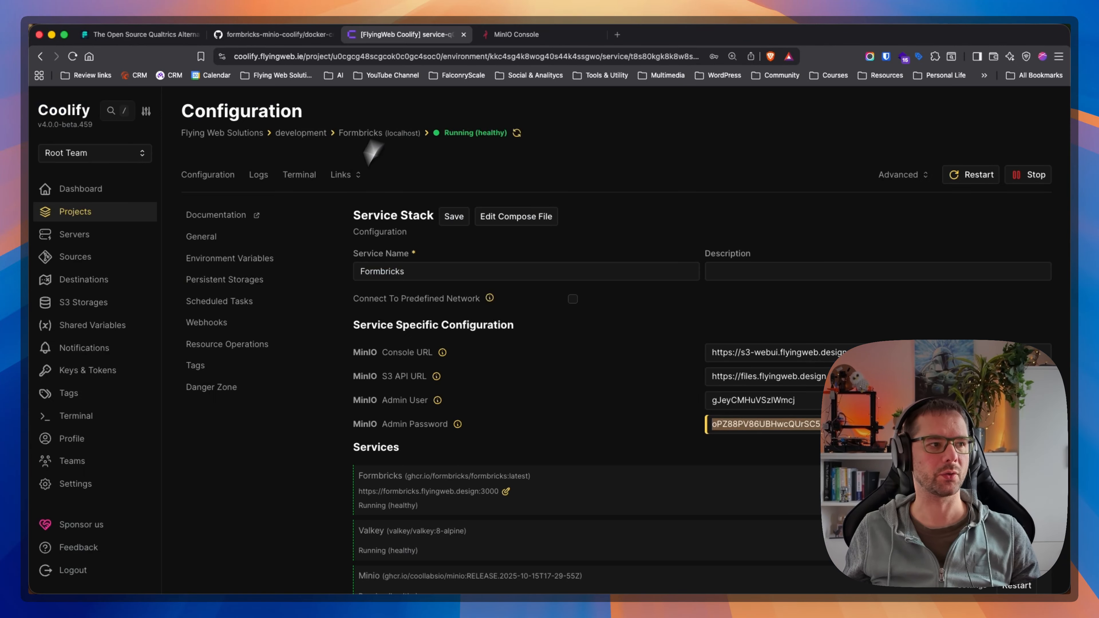
click(245, 260)
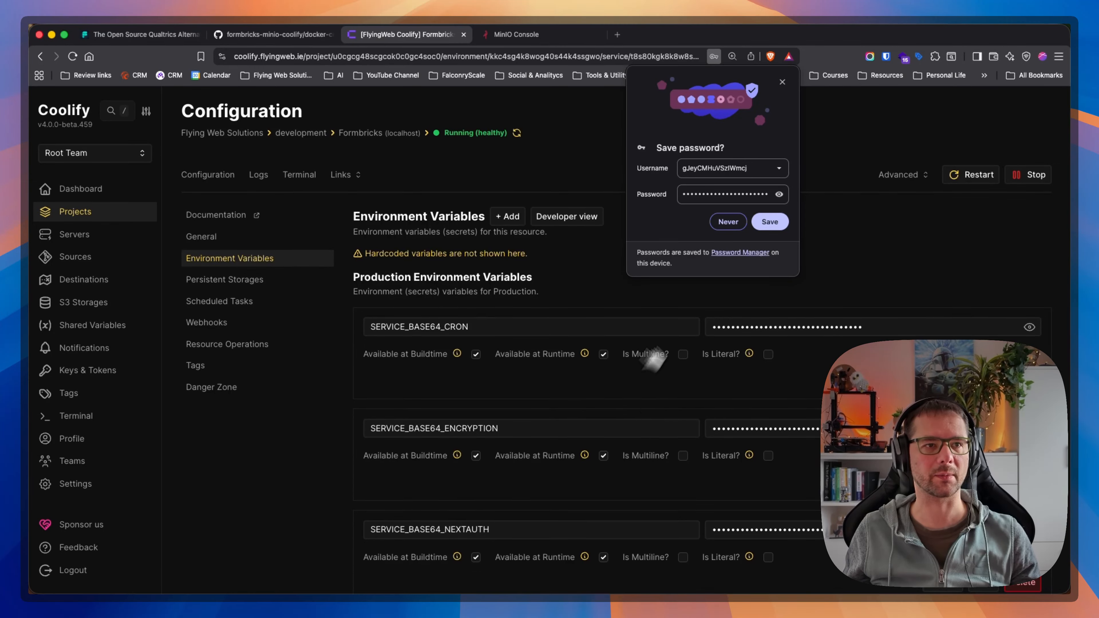
scroll(650, 359, down, 1)
key(super+f)
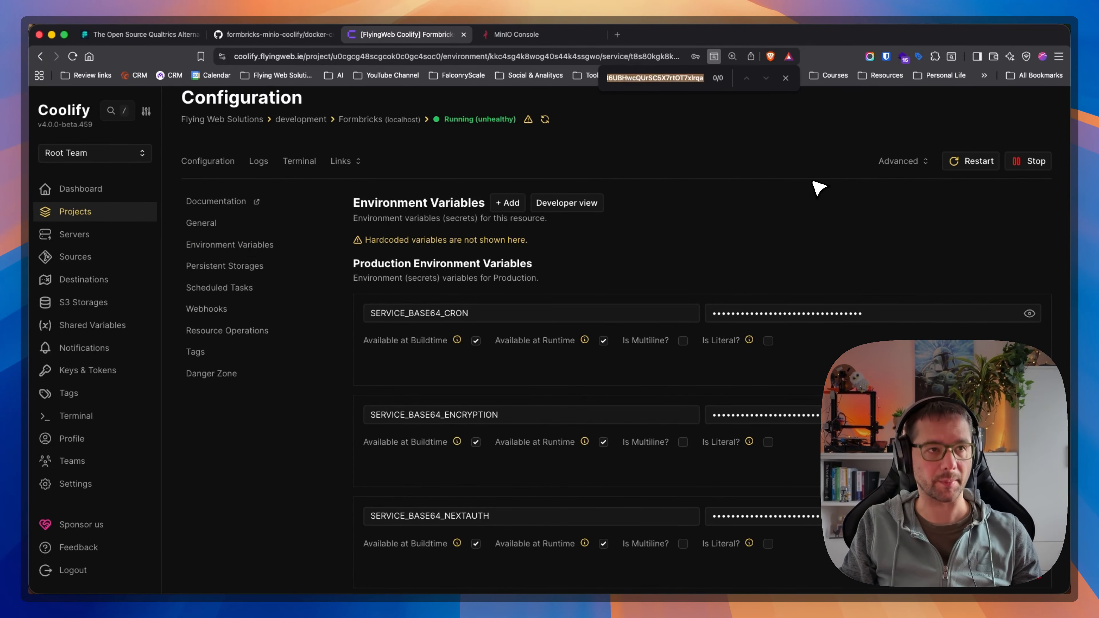
key(super+a)
text(bucket)
click(1029, 340)
double_click(774, 341)
key(super+c)
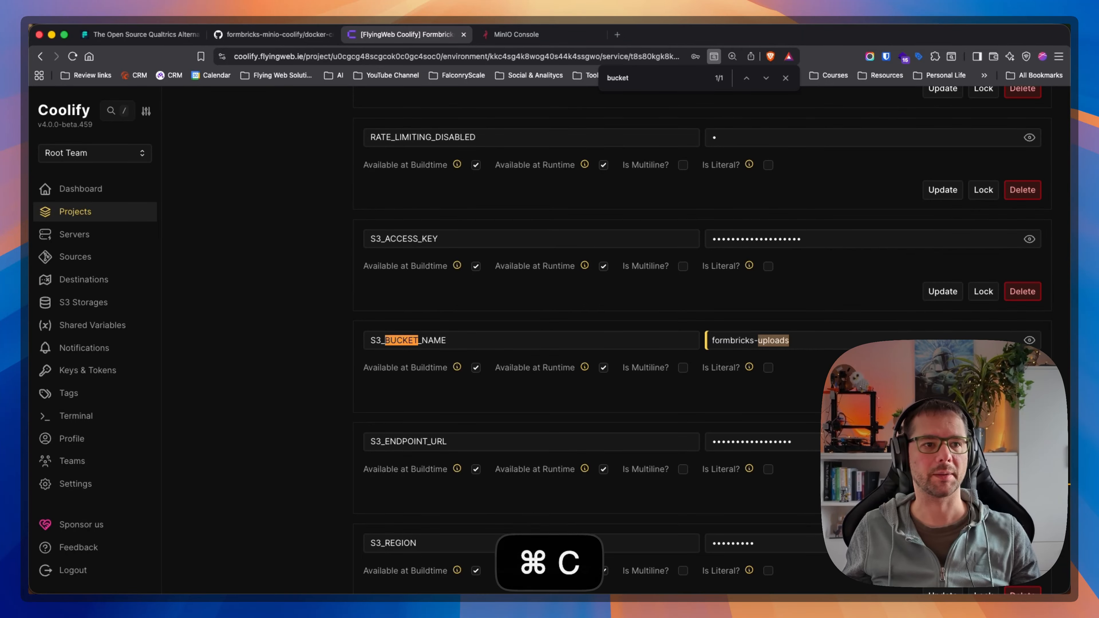
Create a bucket named formbricks-uploads in the MinIO Console.
click(516, 35)
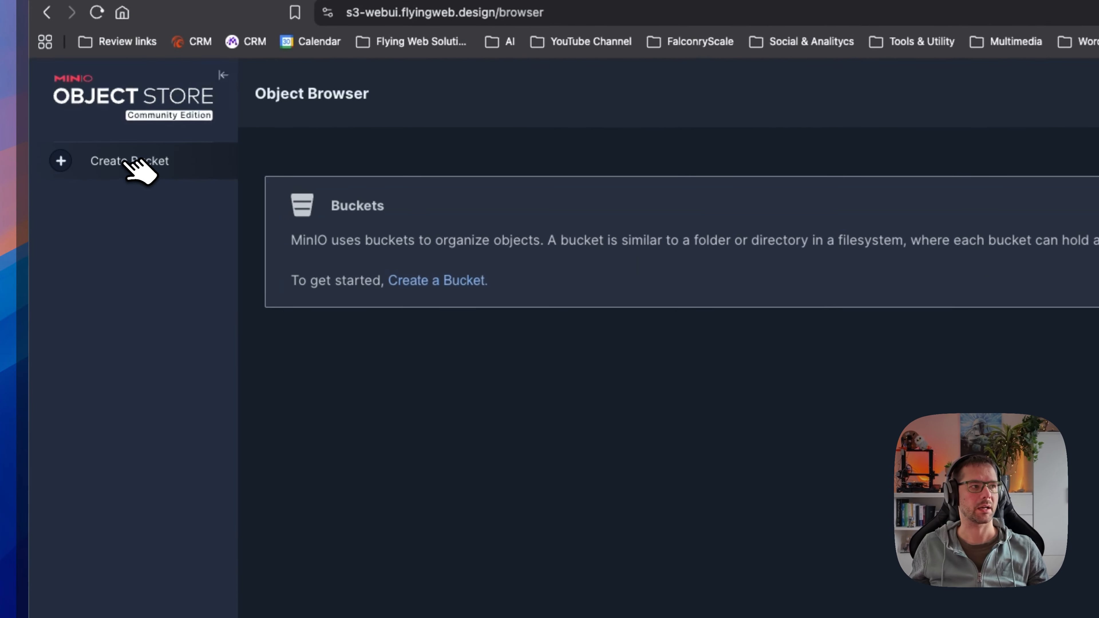
click(130, 162)
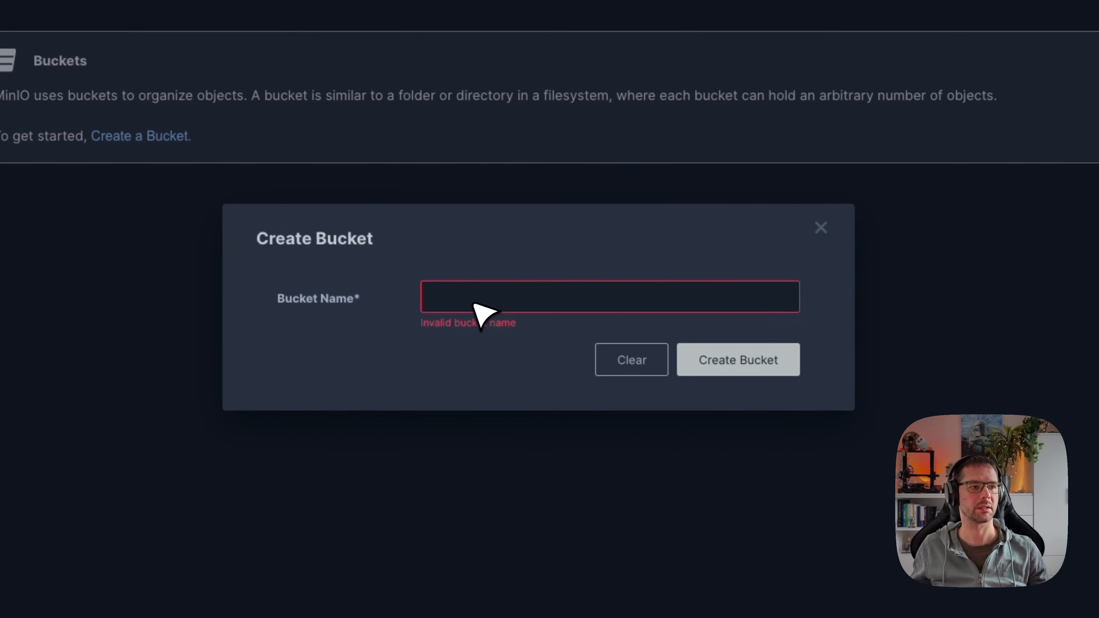
key(super+v)
key(Up)
key(Down)
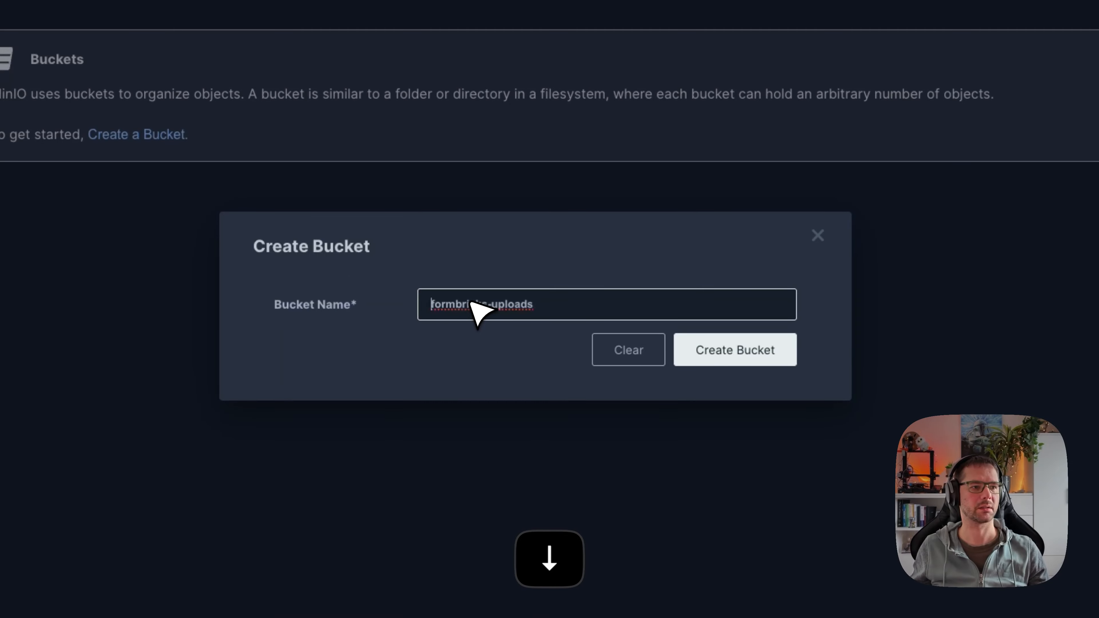
key(Down)
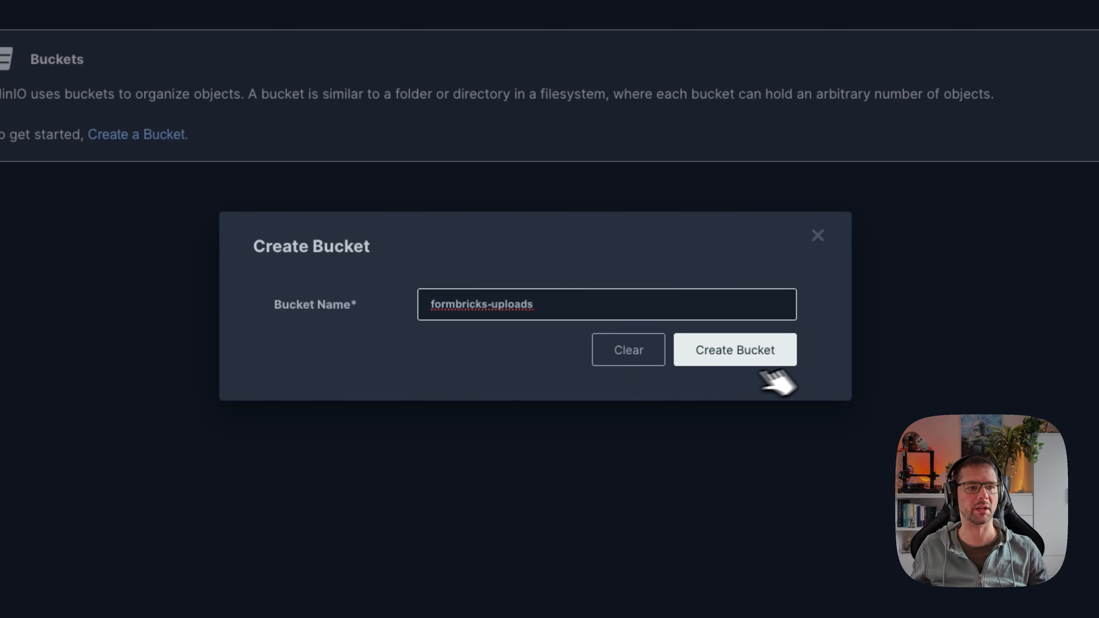
click(763, 359)
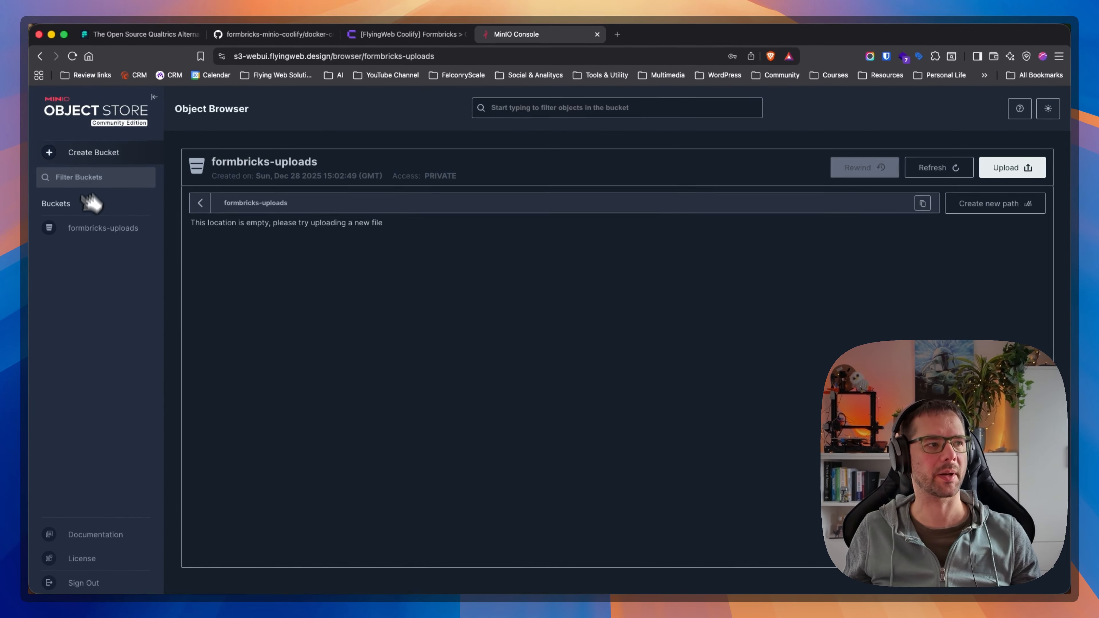
Return to Coolify and examine the Formbricks container logs for database migration and server startup progress.
click(351, 34)
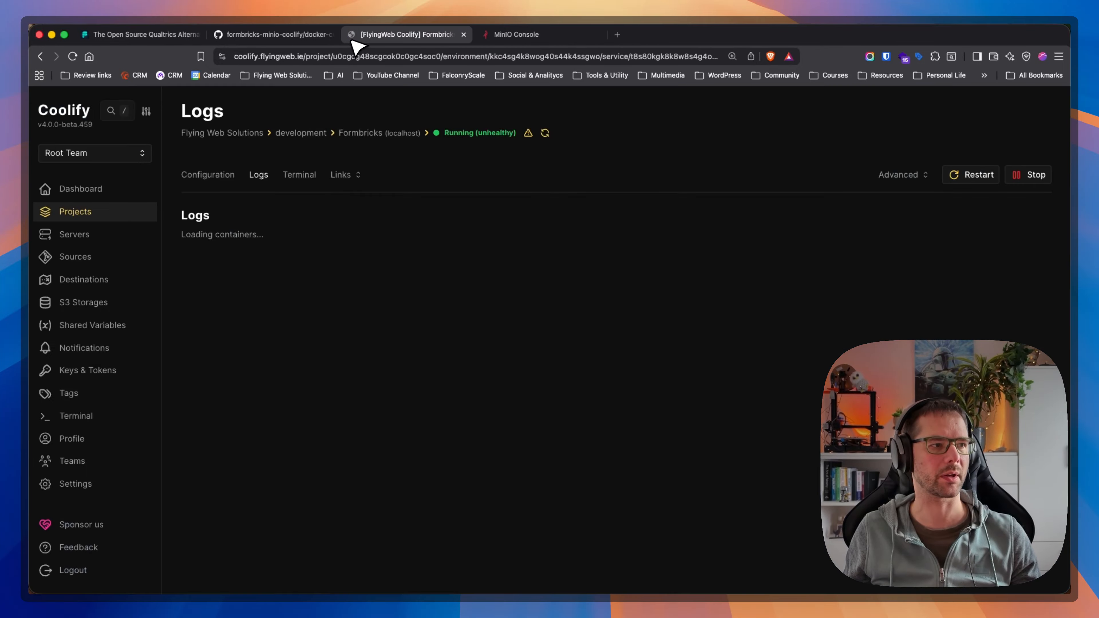
click(330, 253)
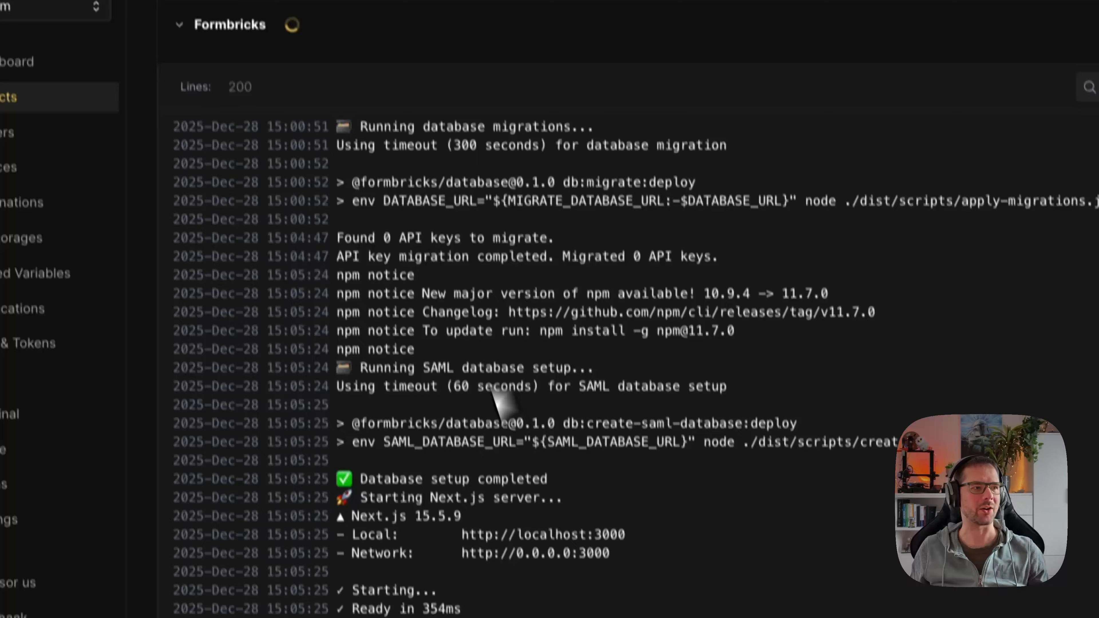
scroll(356, 185, up, 3)
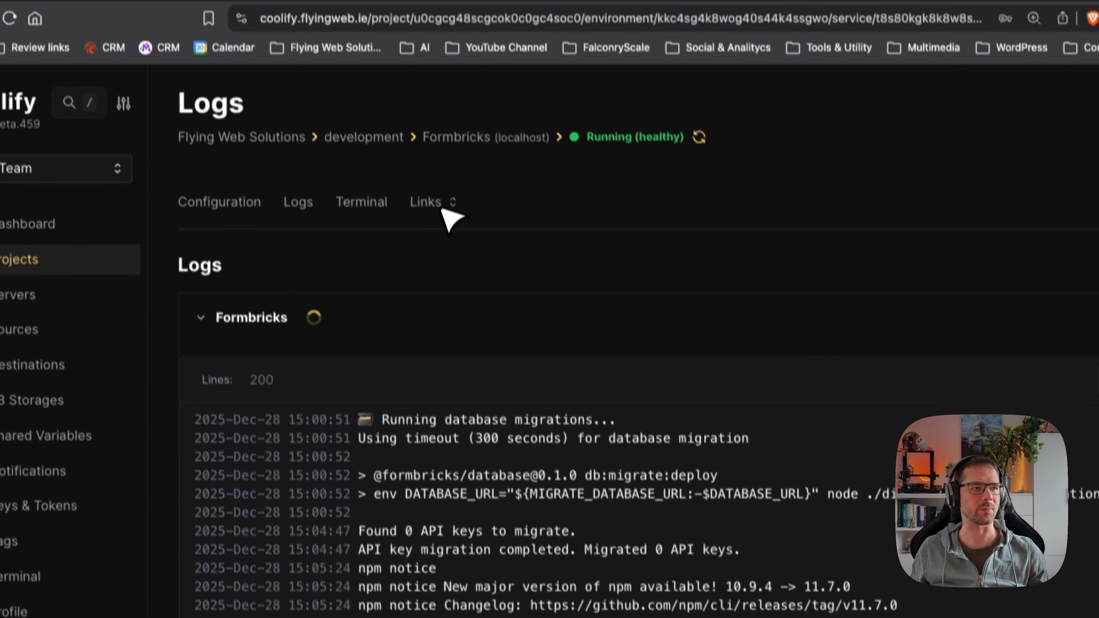
Open the deployed Formbricks site from the Coolify service and create the administrator account with full name, work e-mail and account password.
click(446, 208)
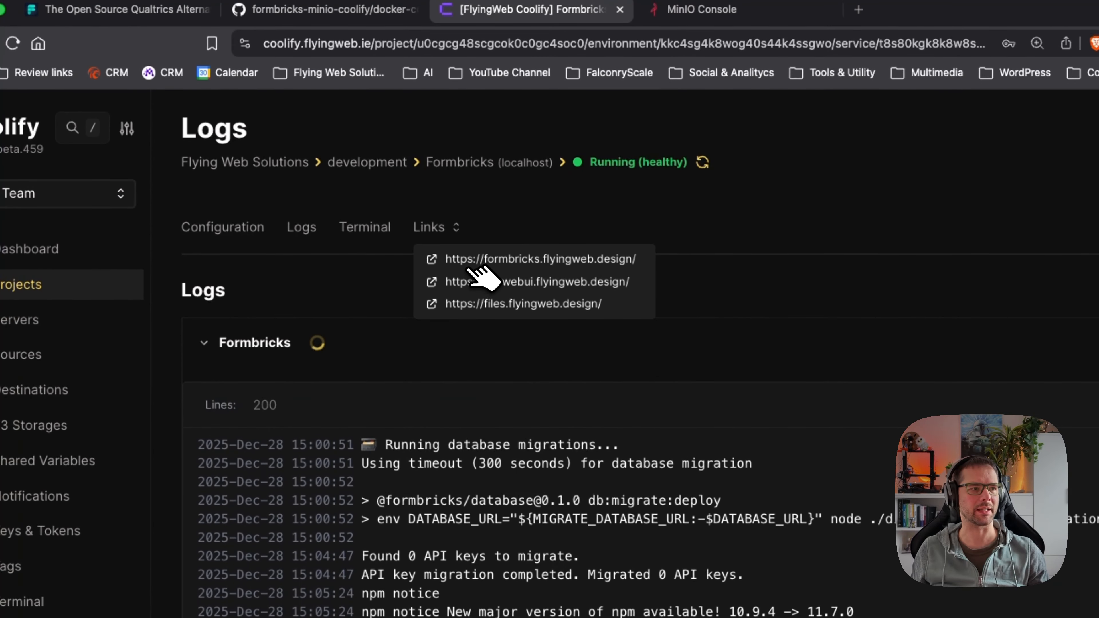
click(501, 260)
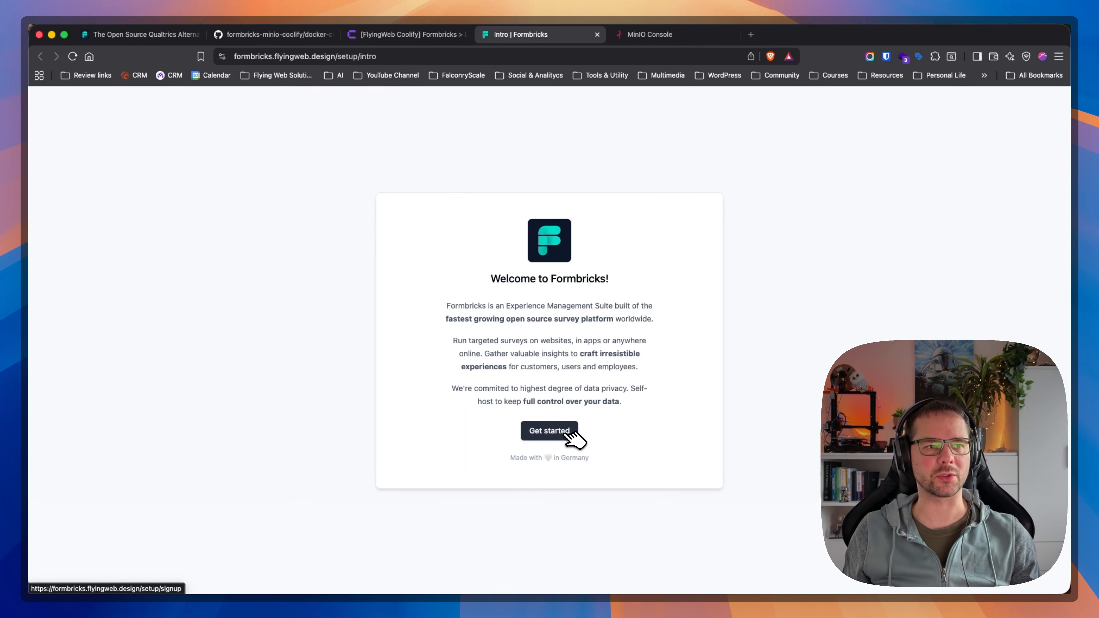
click(570, 434)
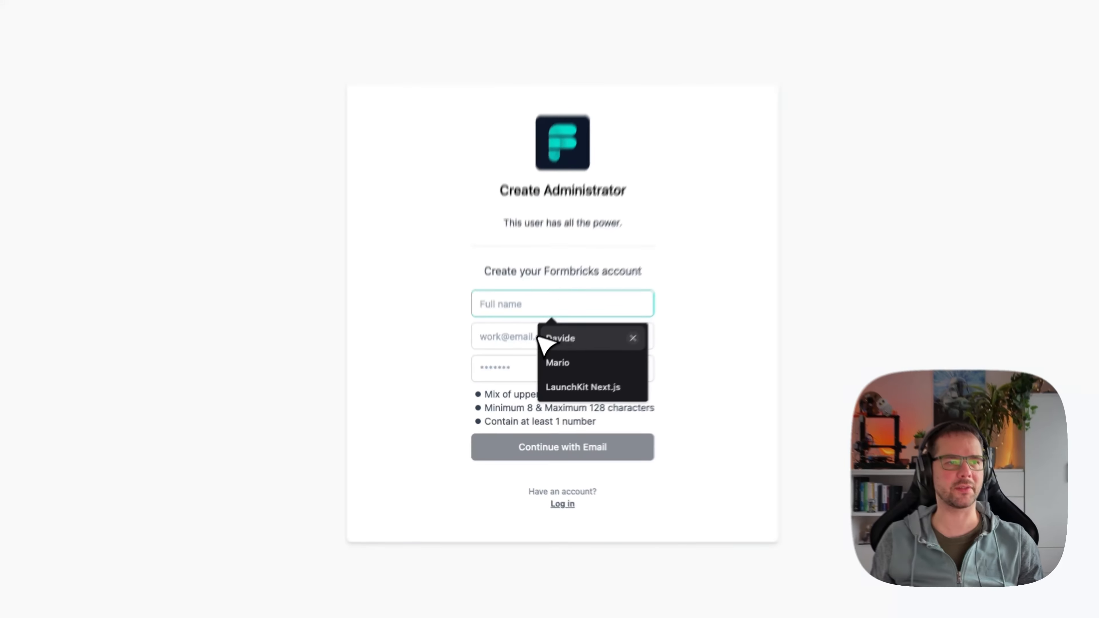
text(Da)
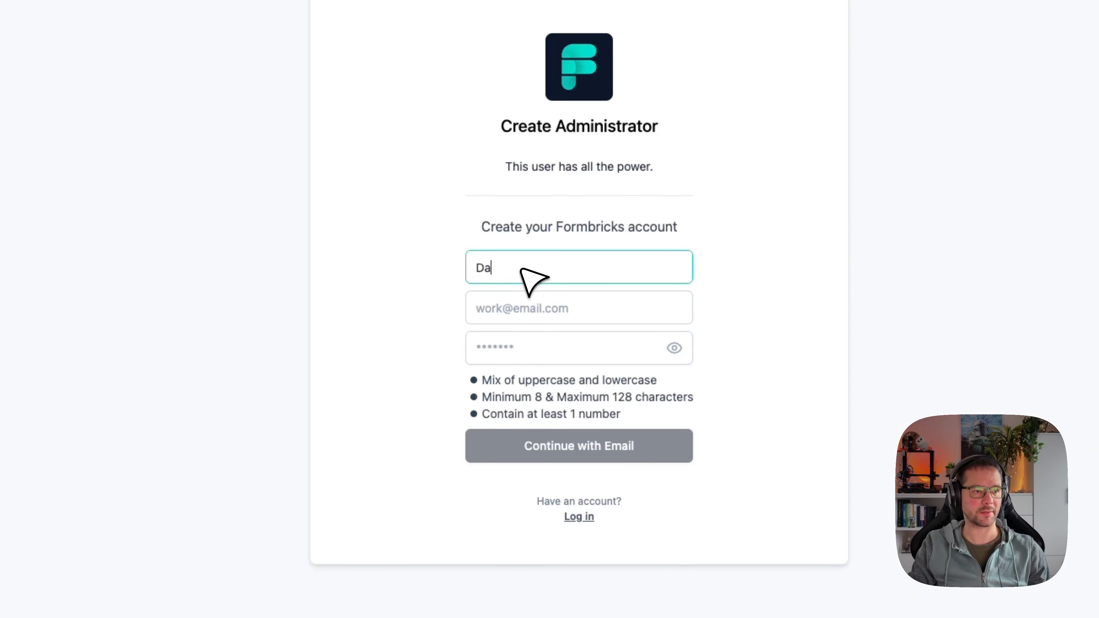
text(vide)
key(Tab)
key(Down)
key(Return)
key(Tab)
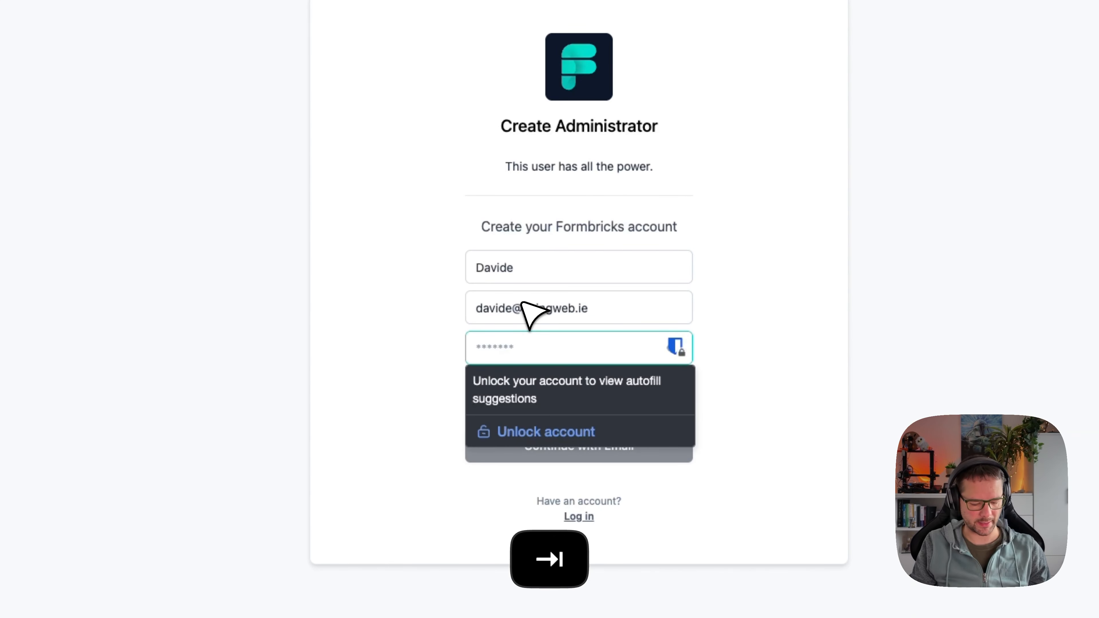
text(•••)
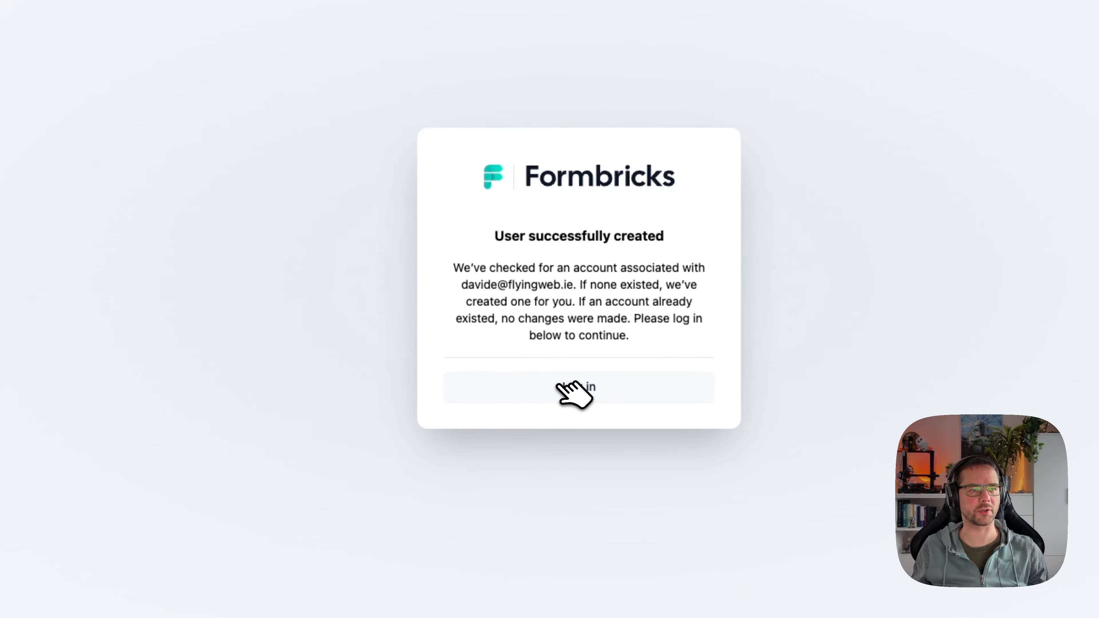
Log in to Formbricks with the saved administrator e-mail and password.
click(560, 385)
click(564, 328)
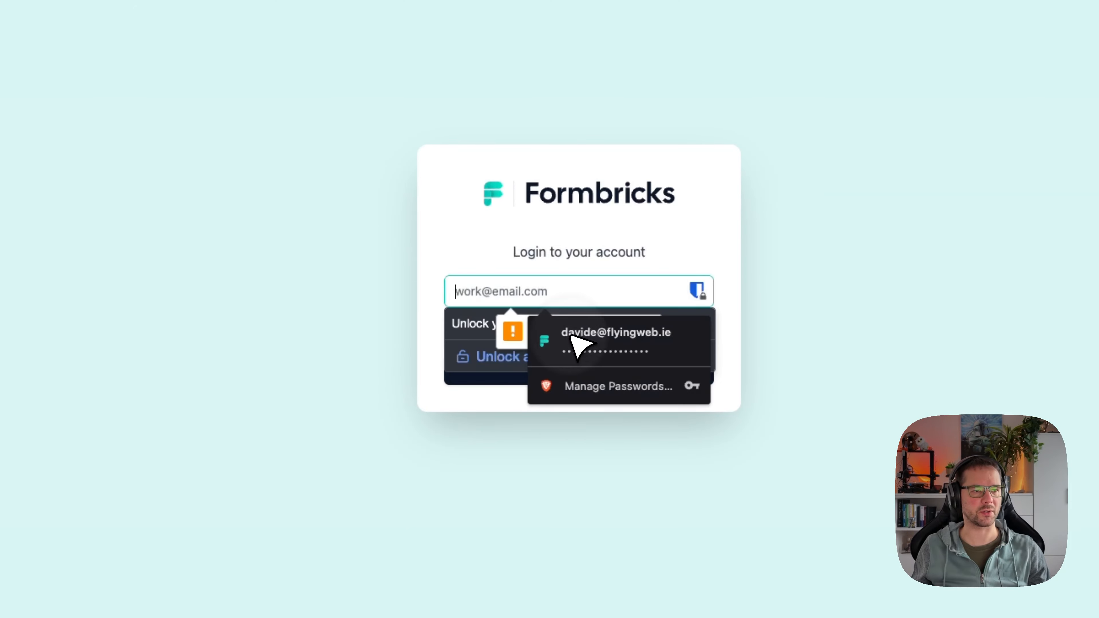
click(573, 337)
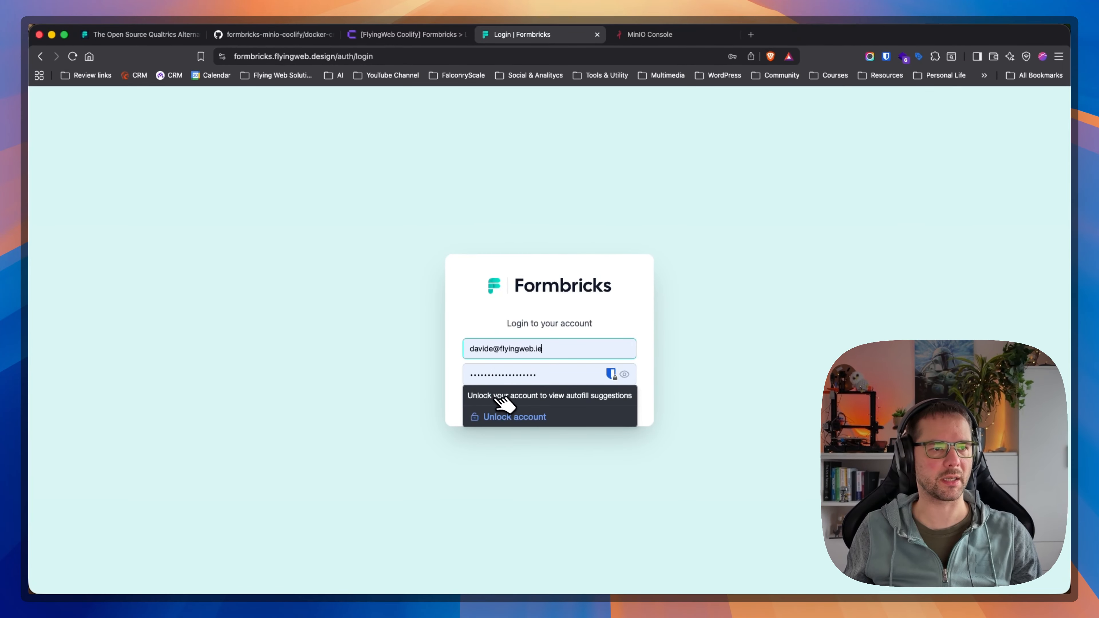
click(503, 405)
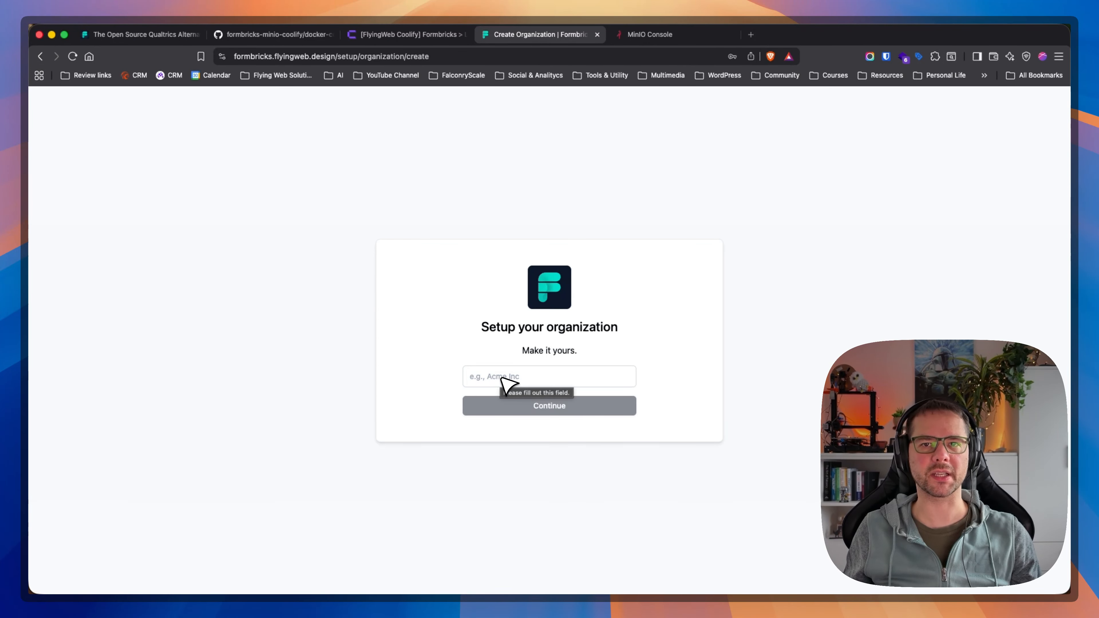
Set up the organization as Flying Web and skip inviting members.
click(504, 380)
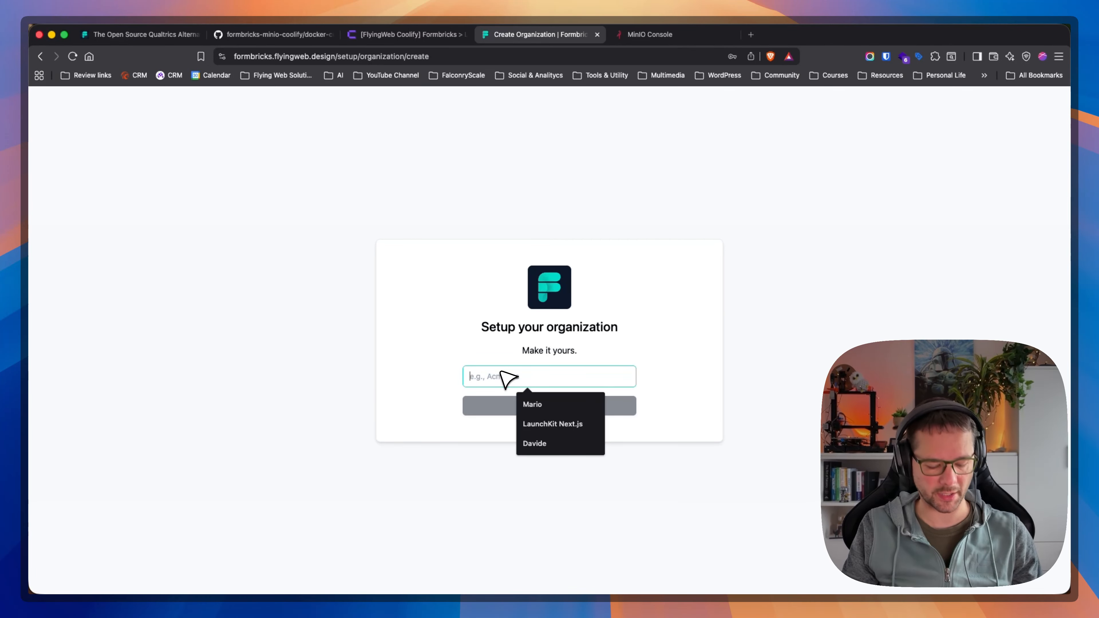
text(Flying Web)
key(Return)
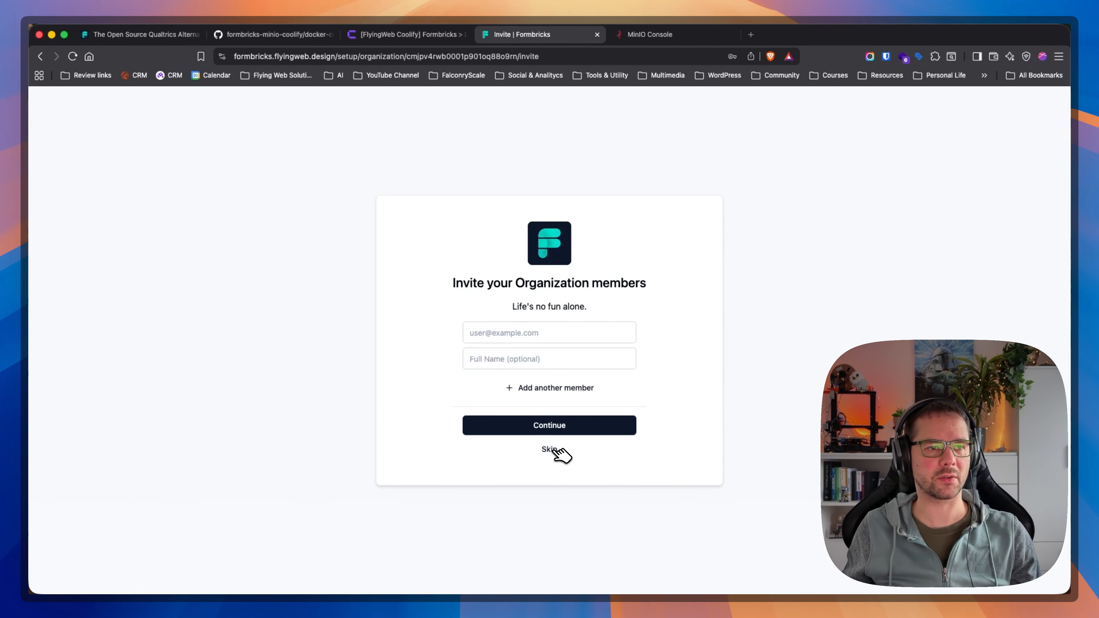
click(551, 449)
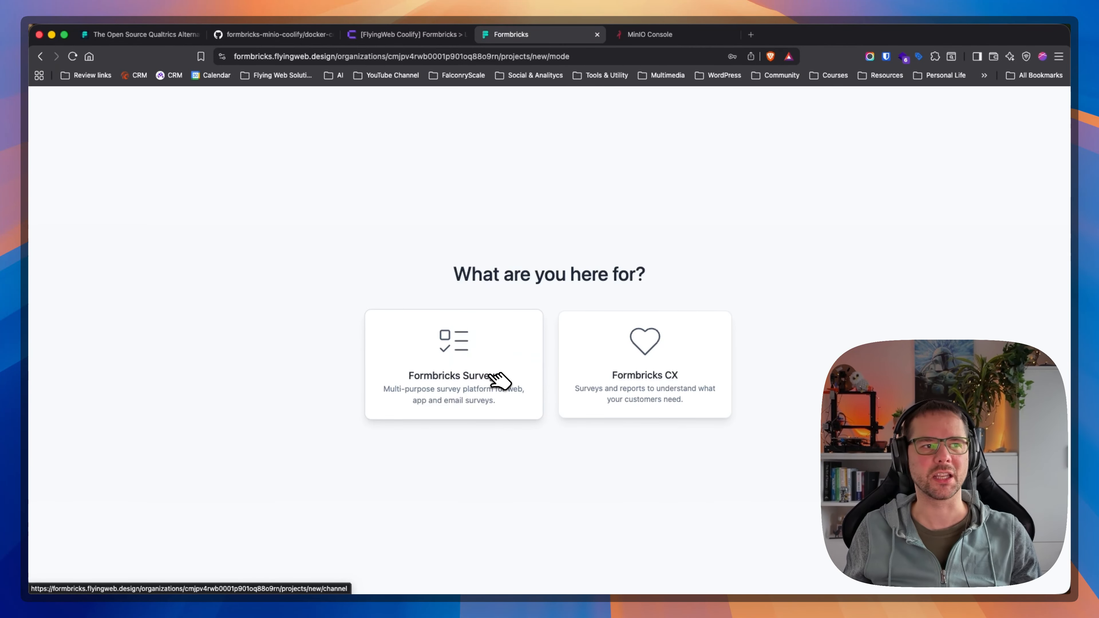
Create a Formbricks Surveys project for link & email surveys with the product name Falconry Scale.
click(500, 380)
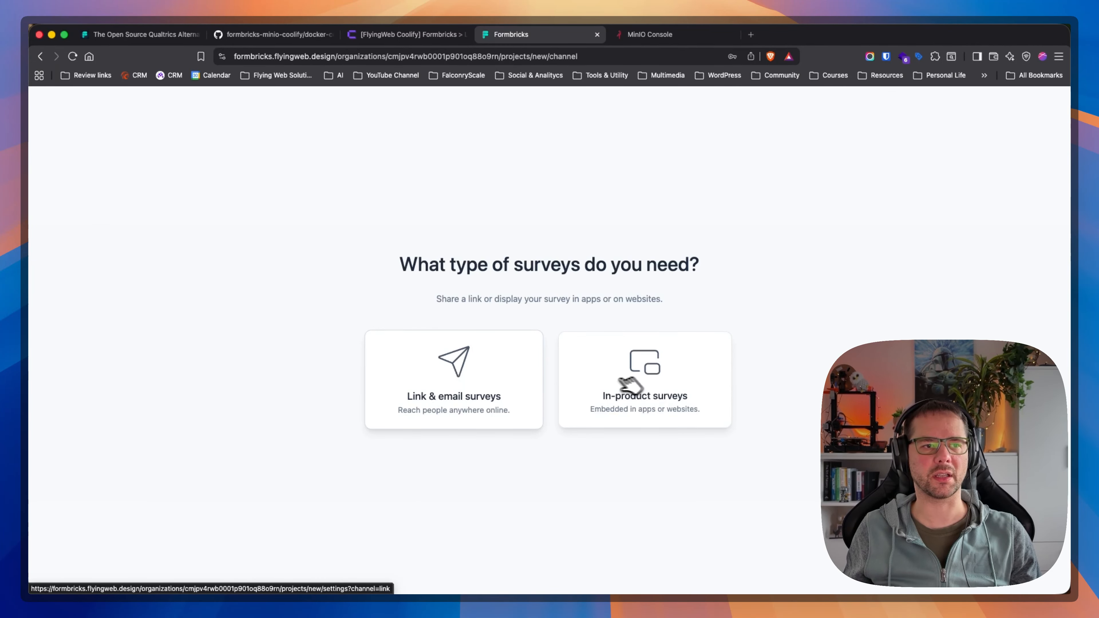
click(513, 380)
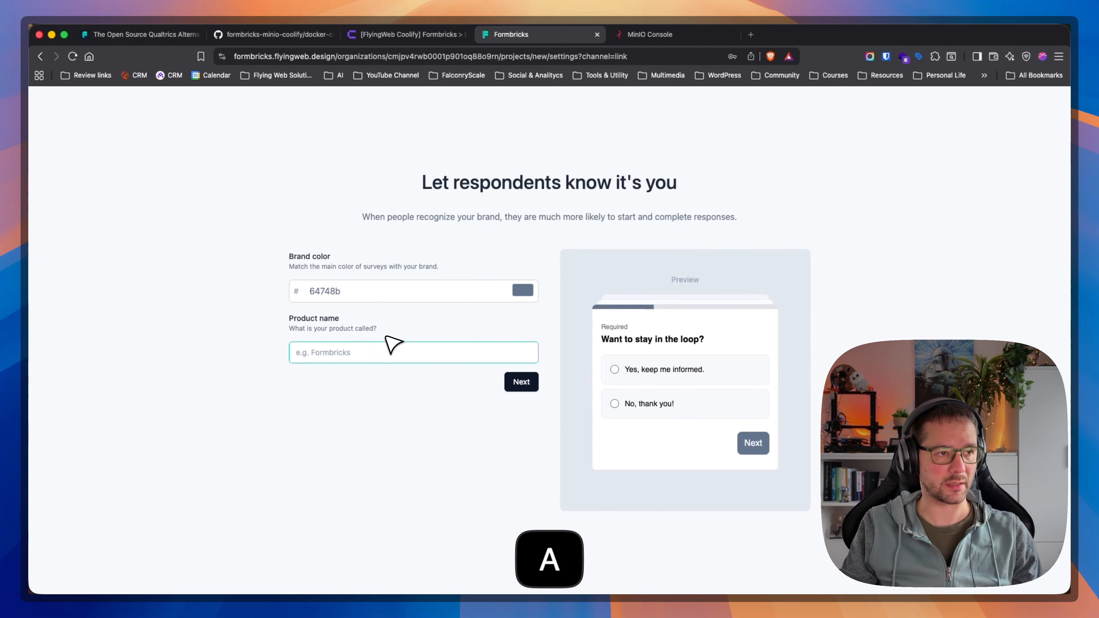
text(Falconry Scale)
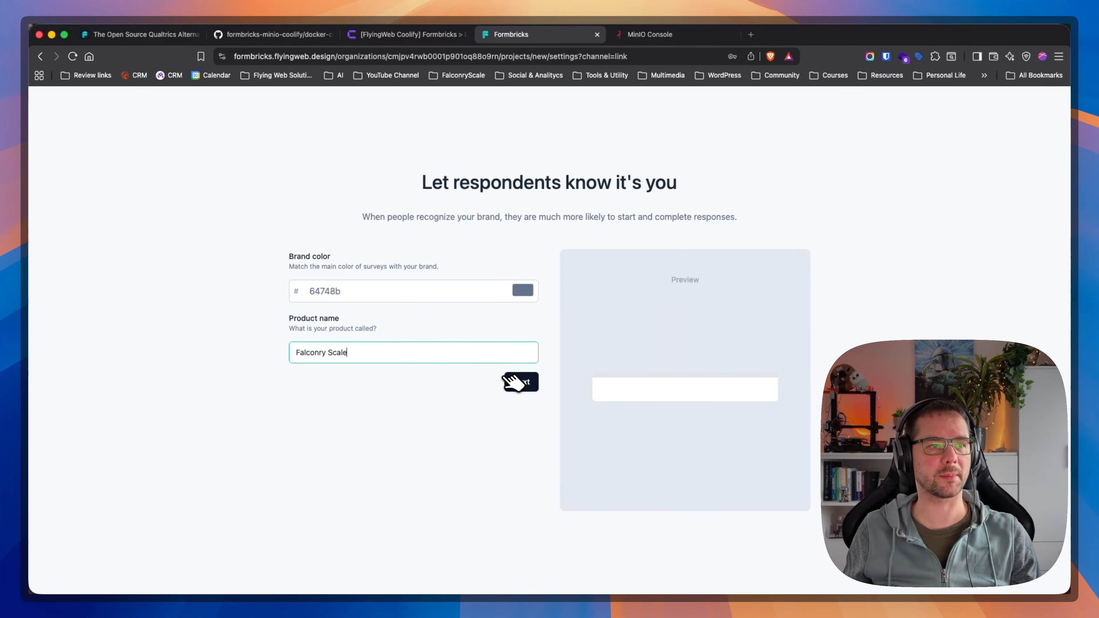
click(522, 381)
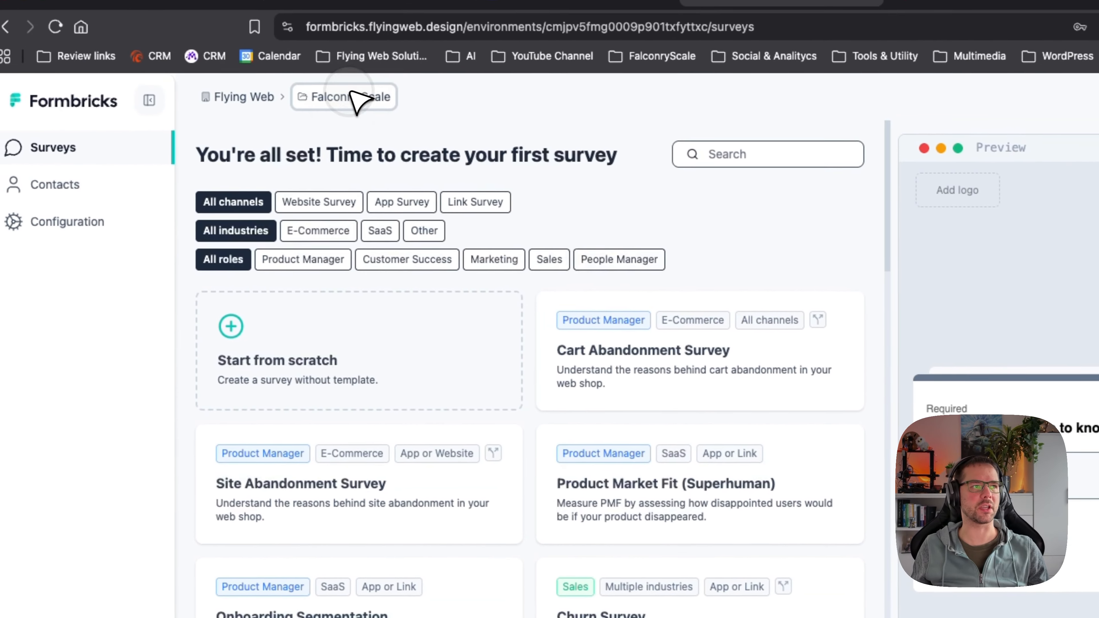
Upload the company logo in the Falconry Scale project's Look & Feel configuration, save it and check the survey preview.
click(355, 95)
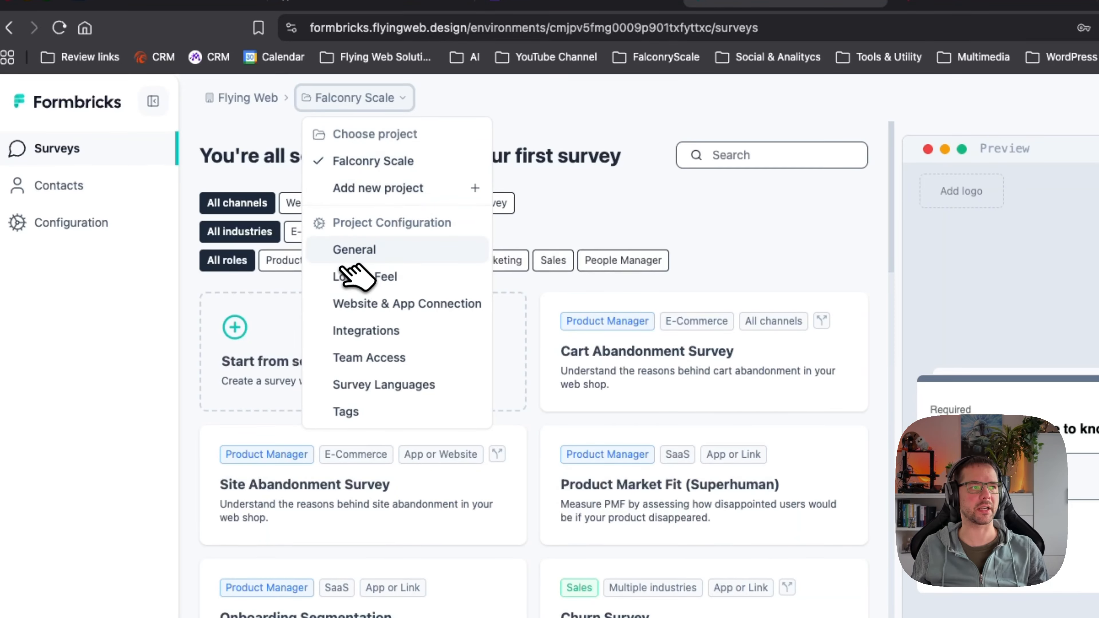
click(402, 278)
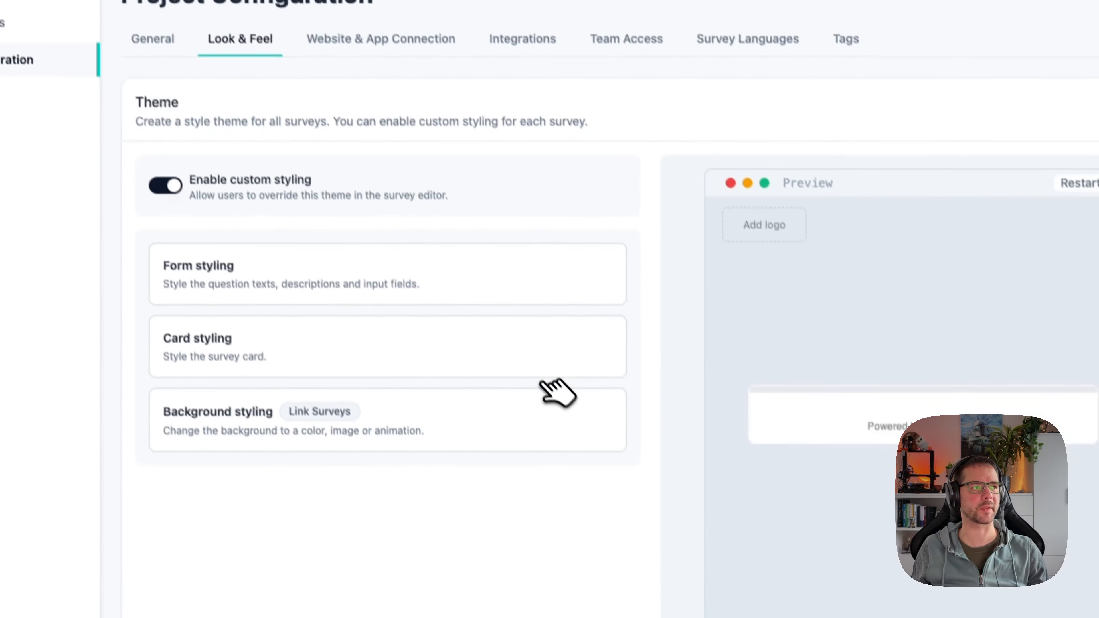
scroll(469, 392, down, 5)
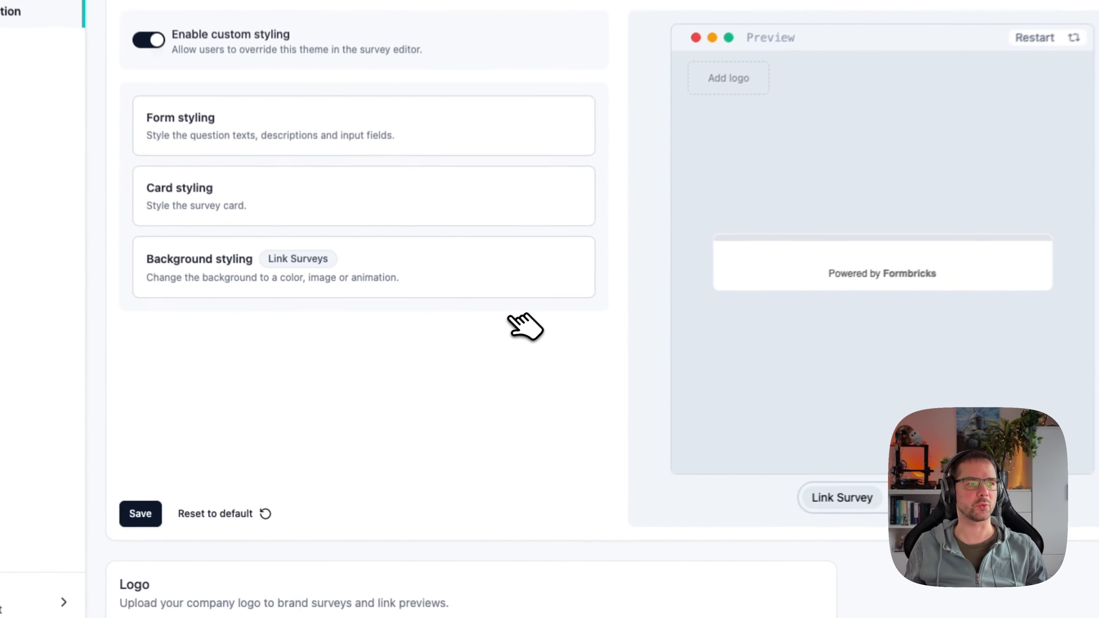
scroll(515, 313, down, 5)
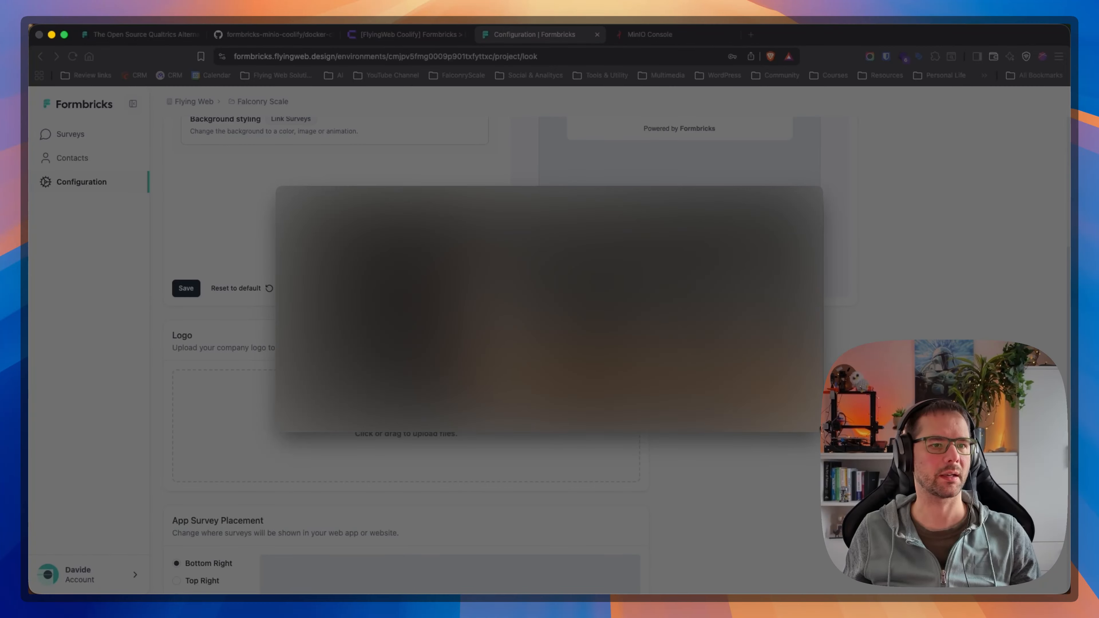
click(797, 419)
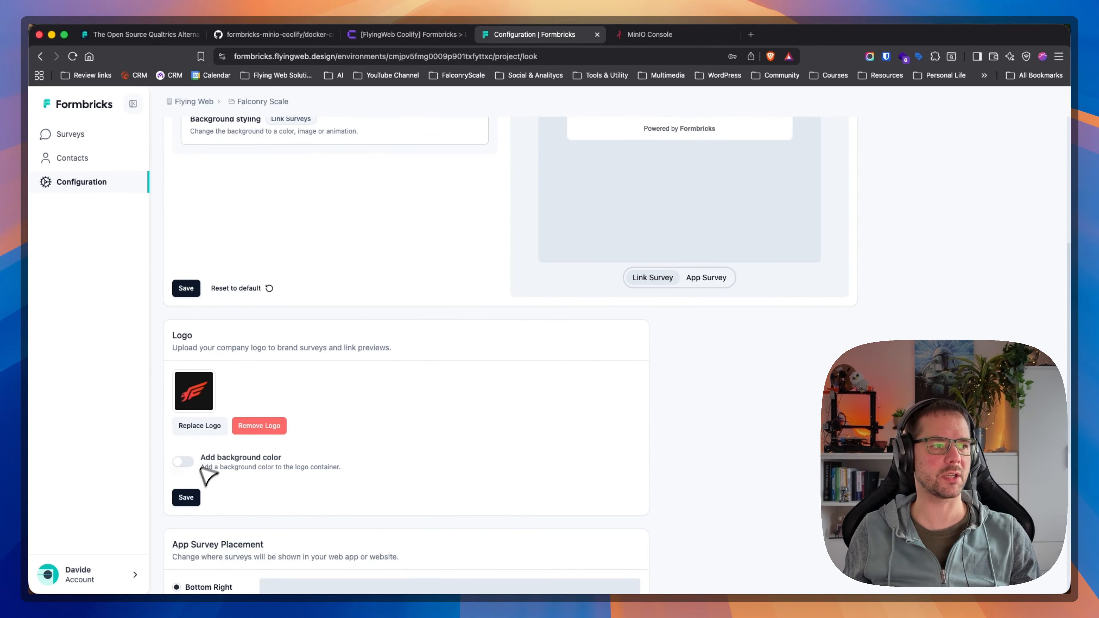
scroll(459, 474, up, 5)
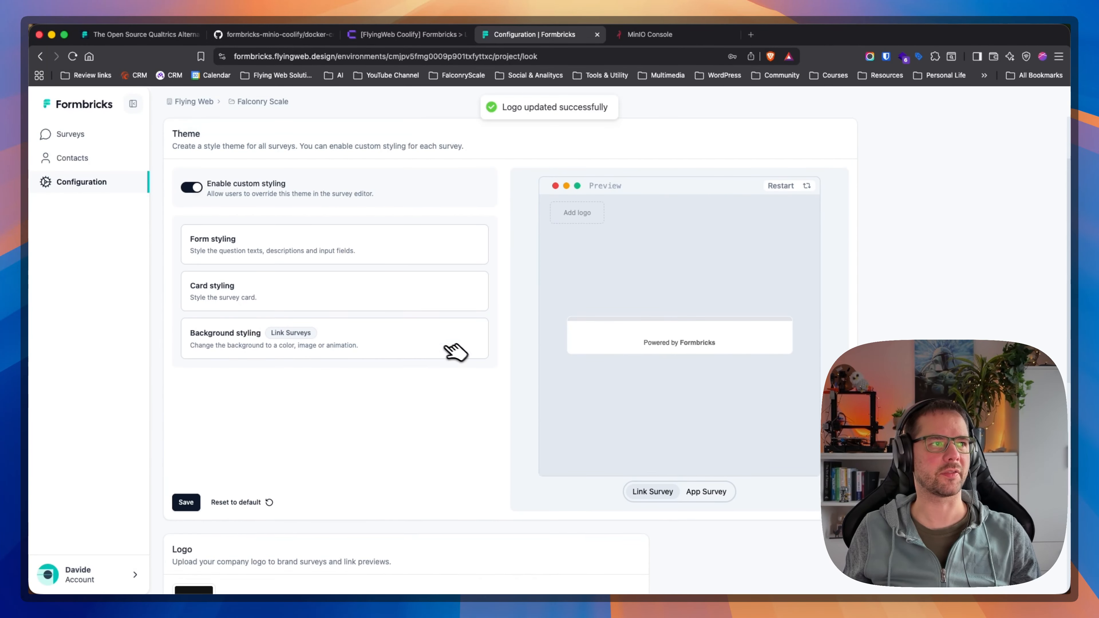
scroll(486, 368, up, 6)
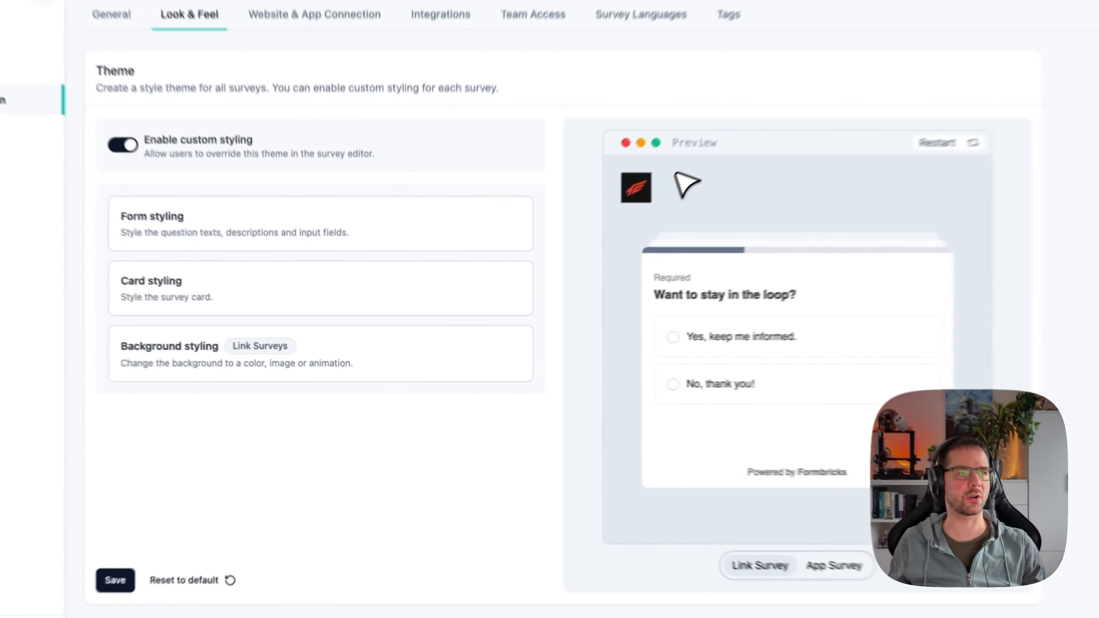